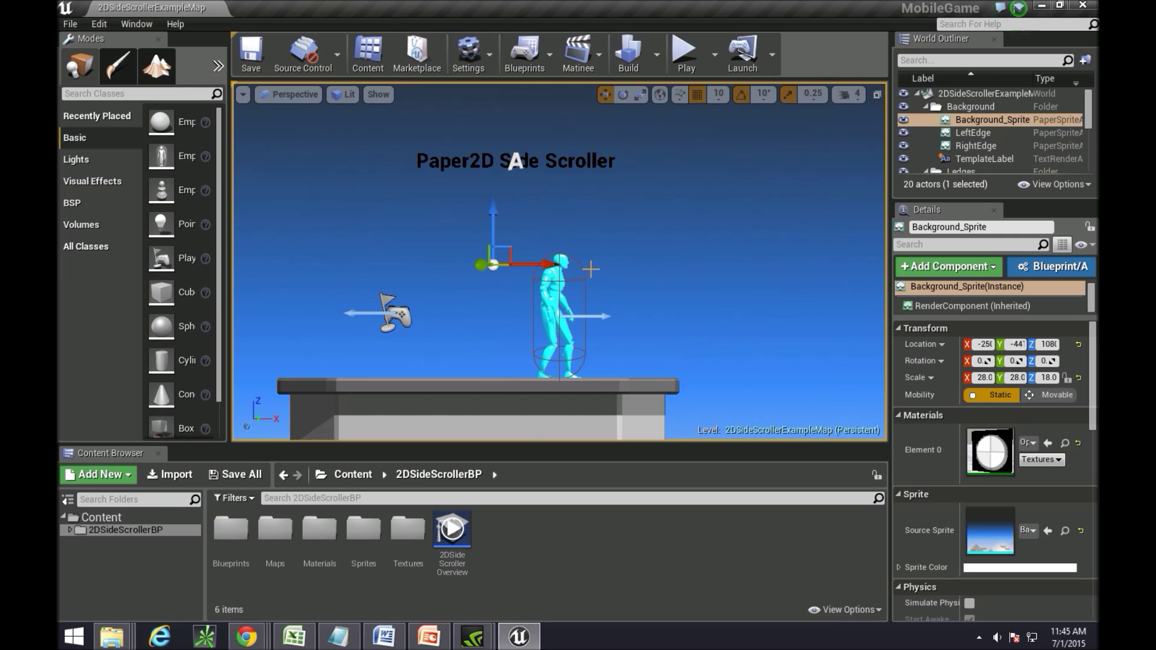
Review the New Project options and the 2D Side Scroller template, then close without creating.
left_click(70, 23)
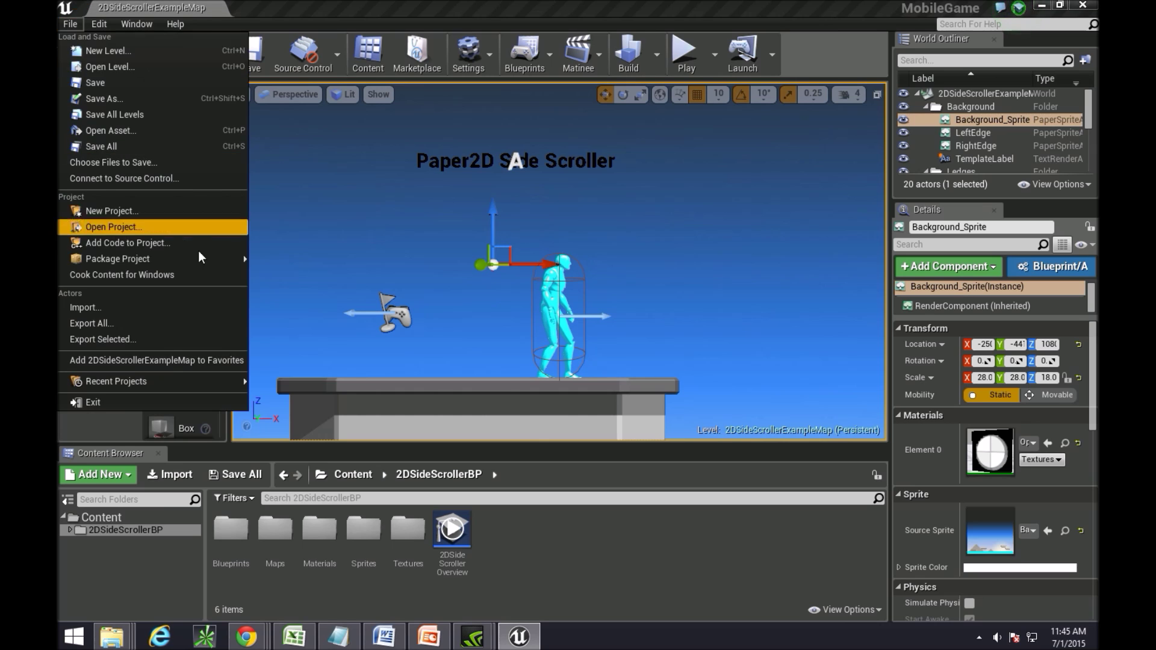
left_click(153, 217)
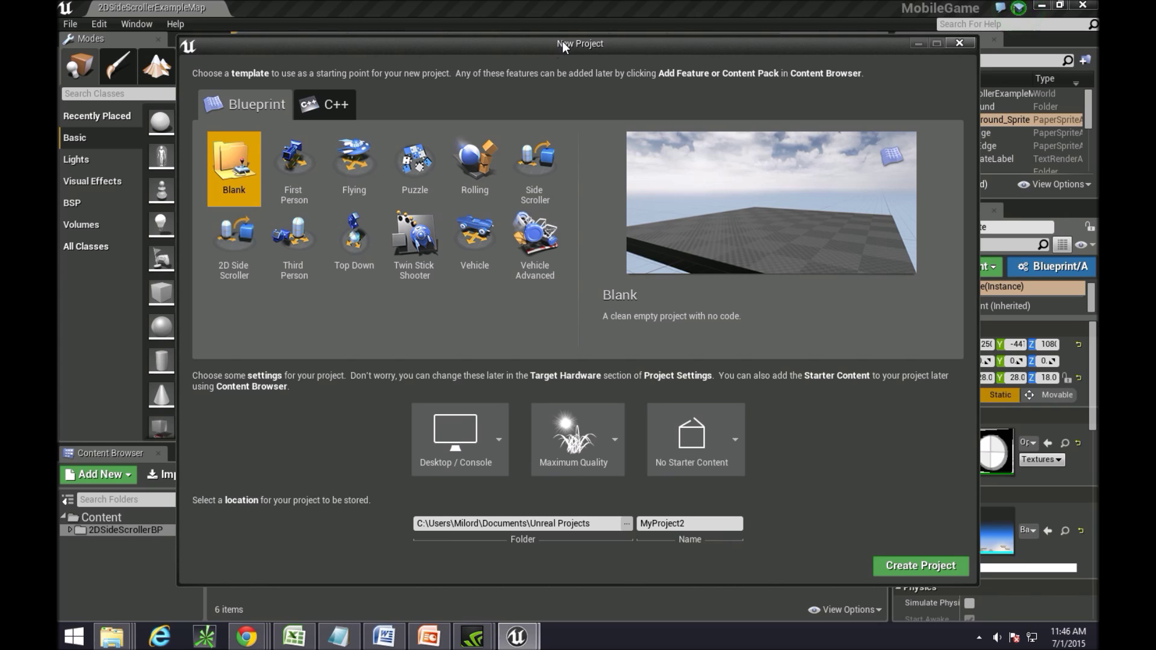
left_click_drag(563, 42, 555, 51)
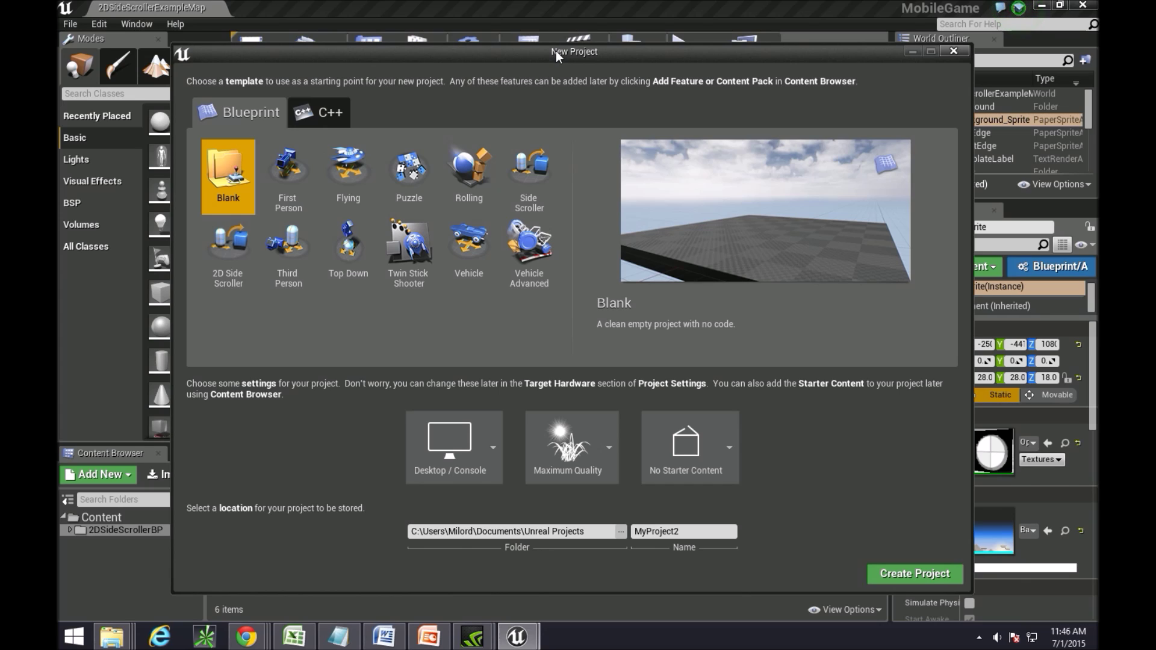
left_click(486, 458)
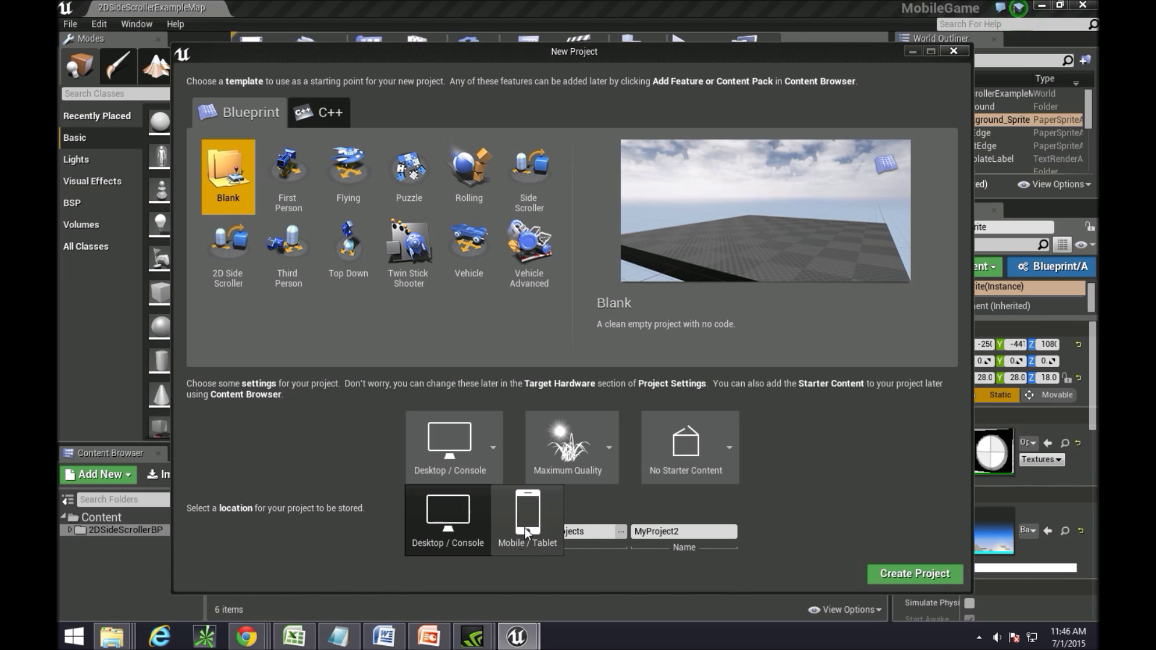
left_click(530, 353)
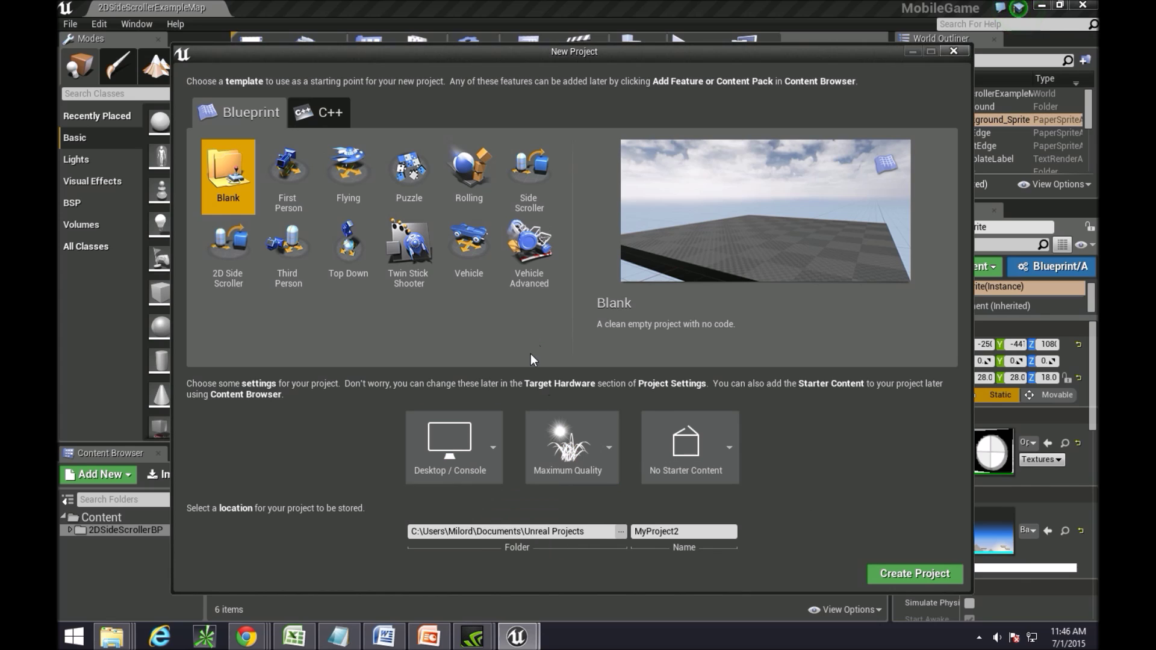
left_click(602, 446)
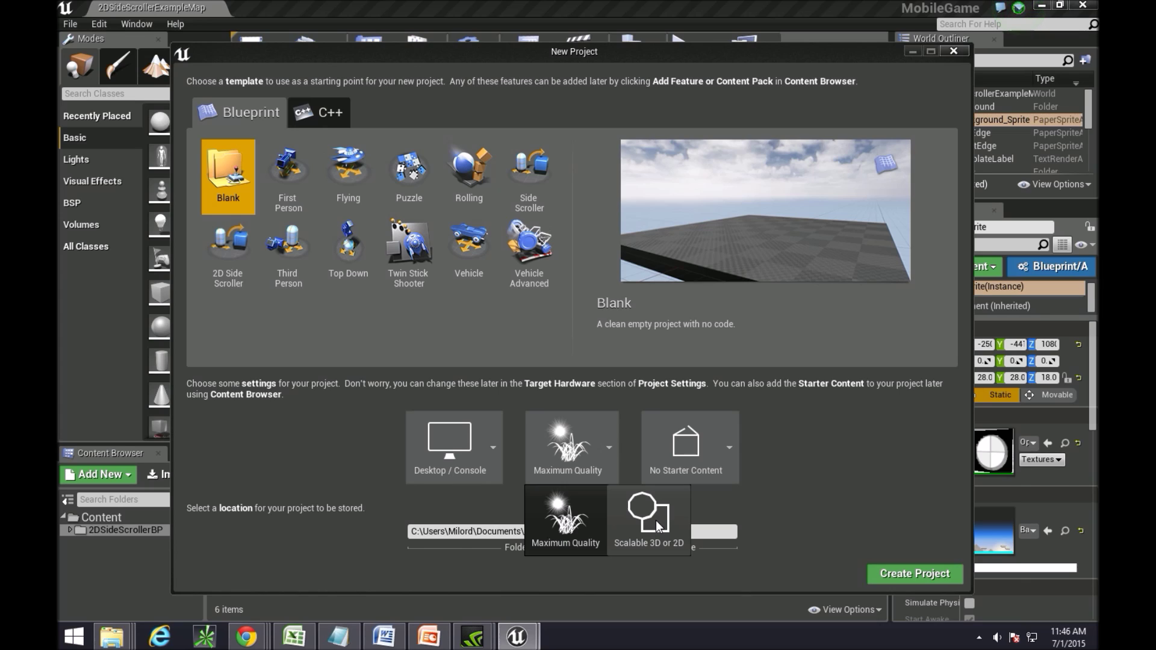
left_click(808, 435)
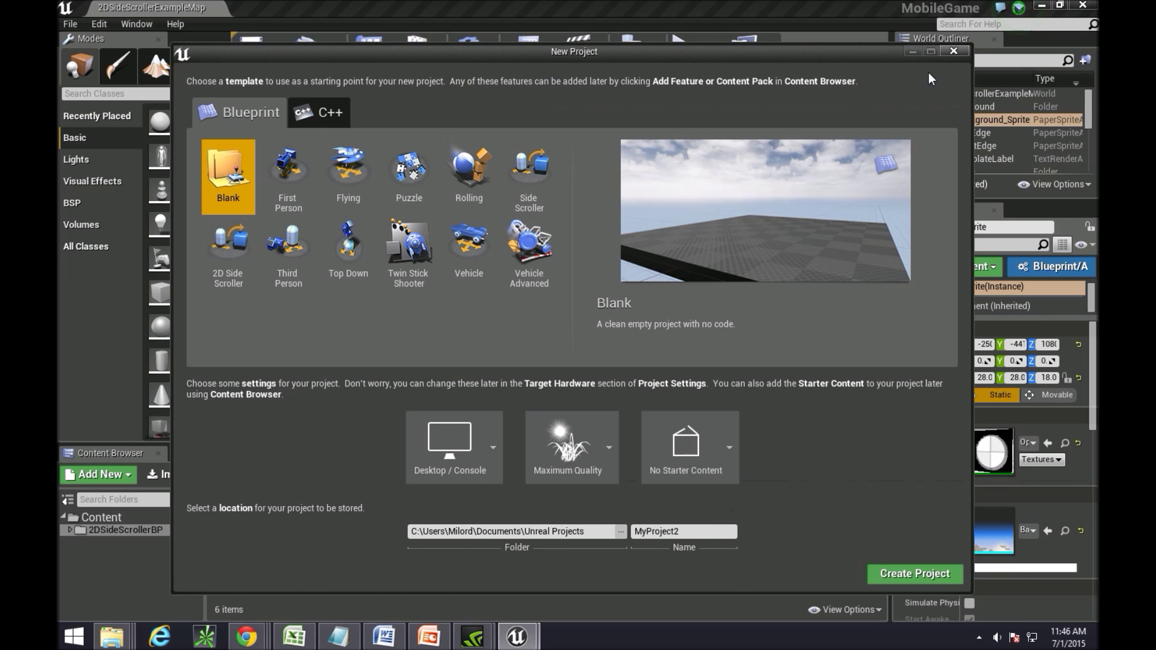
left_click_drag(943, 49, 936, 48)
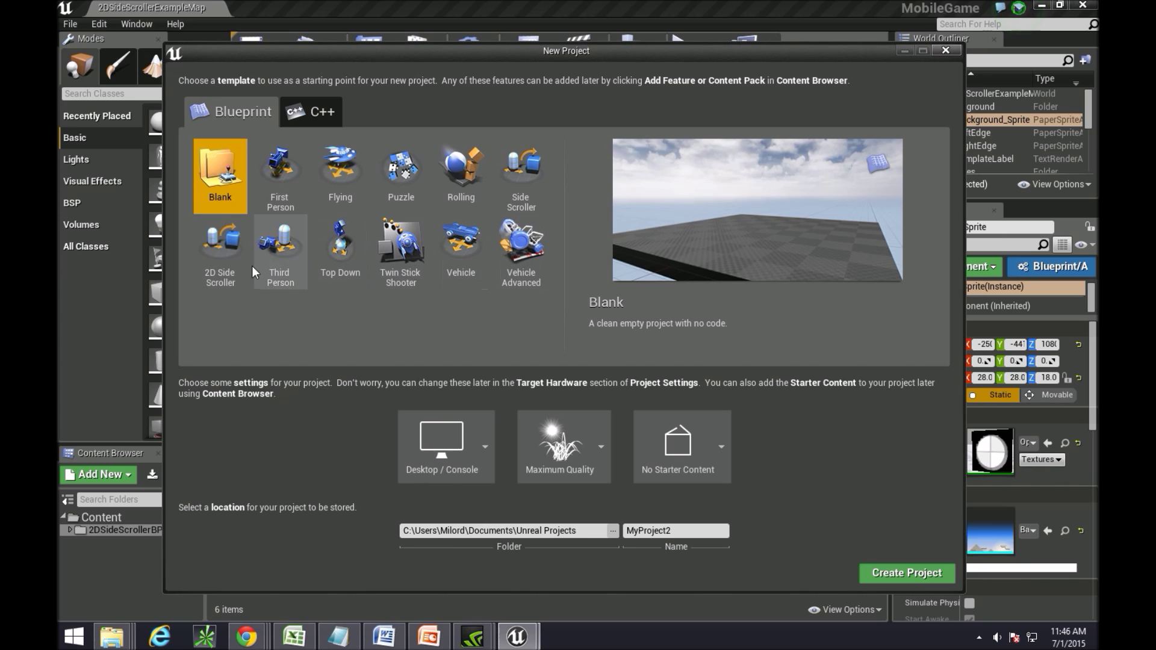
left_click(229, 255)
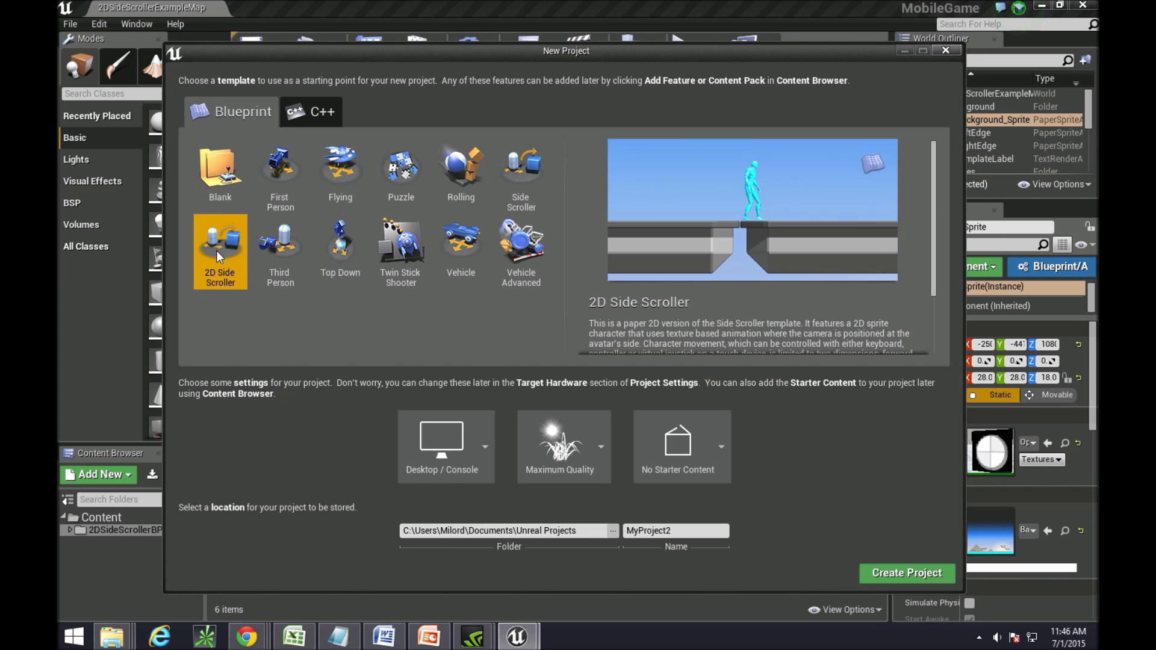
left_click(944, 50)
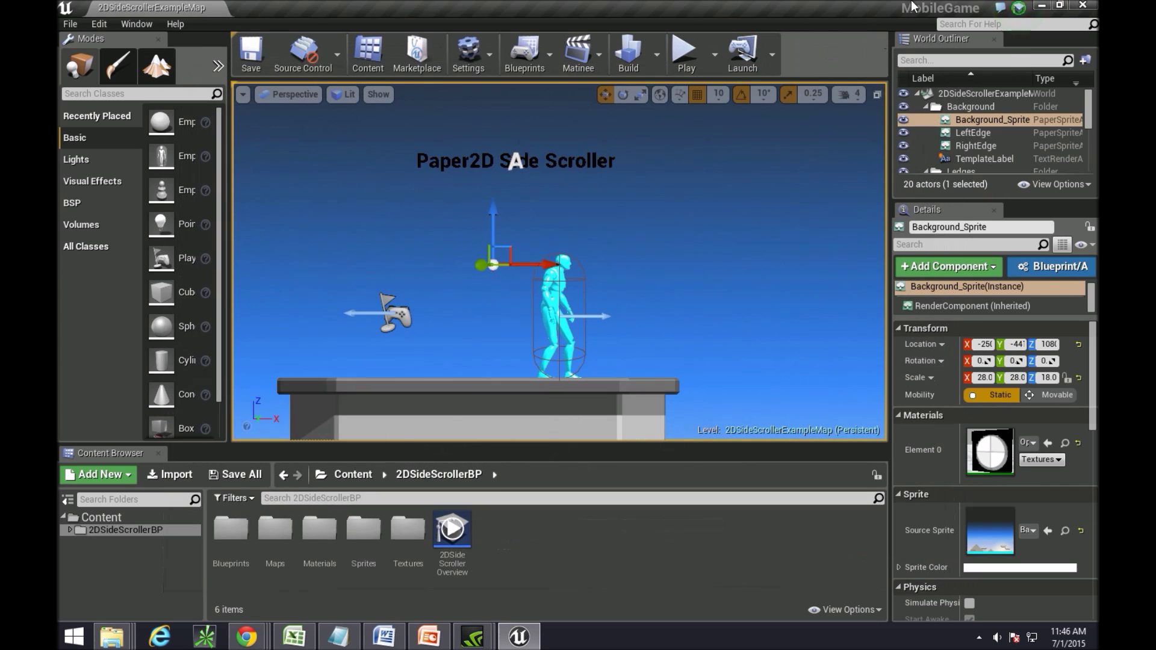
Check which devices are available in the Launch device list.
mouse_move(949, 20)
left_click(772, 55)
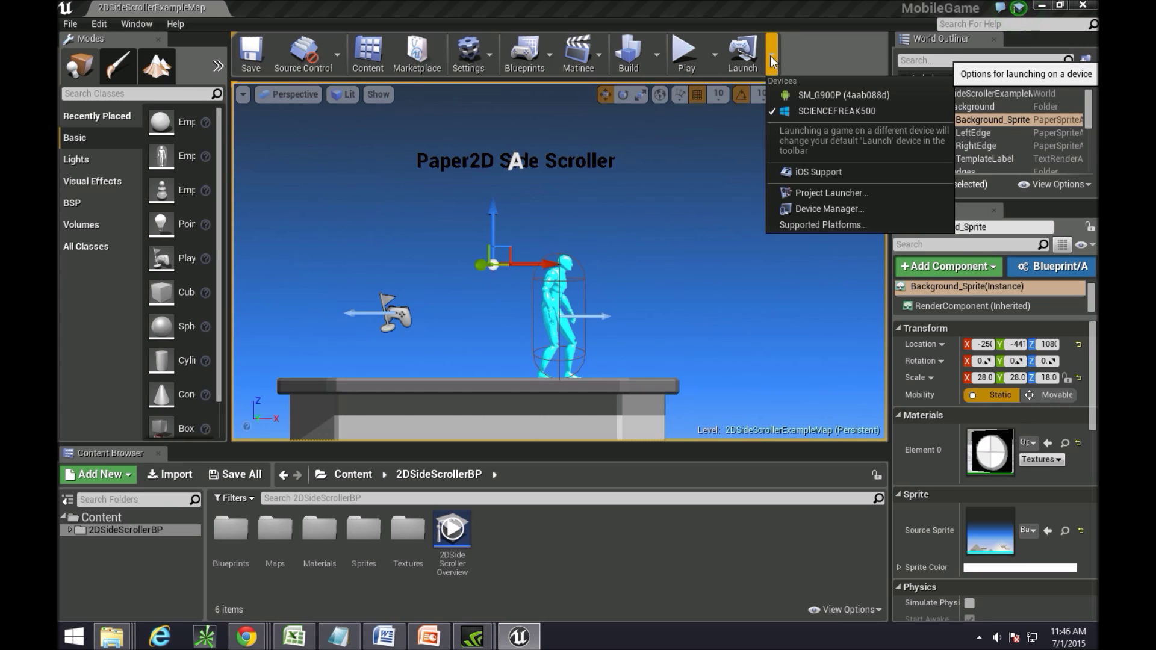
left_click(772, 55)
left_click(779, 57)
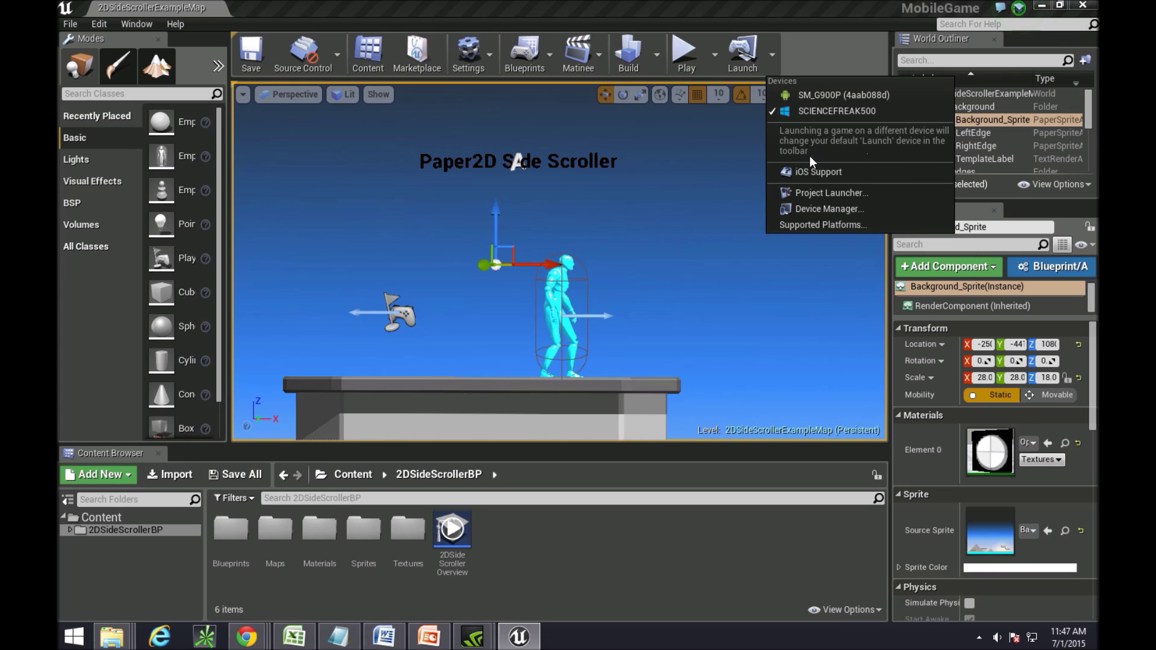
left_click(650, 646)
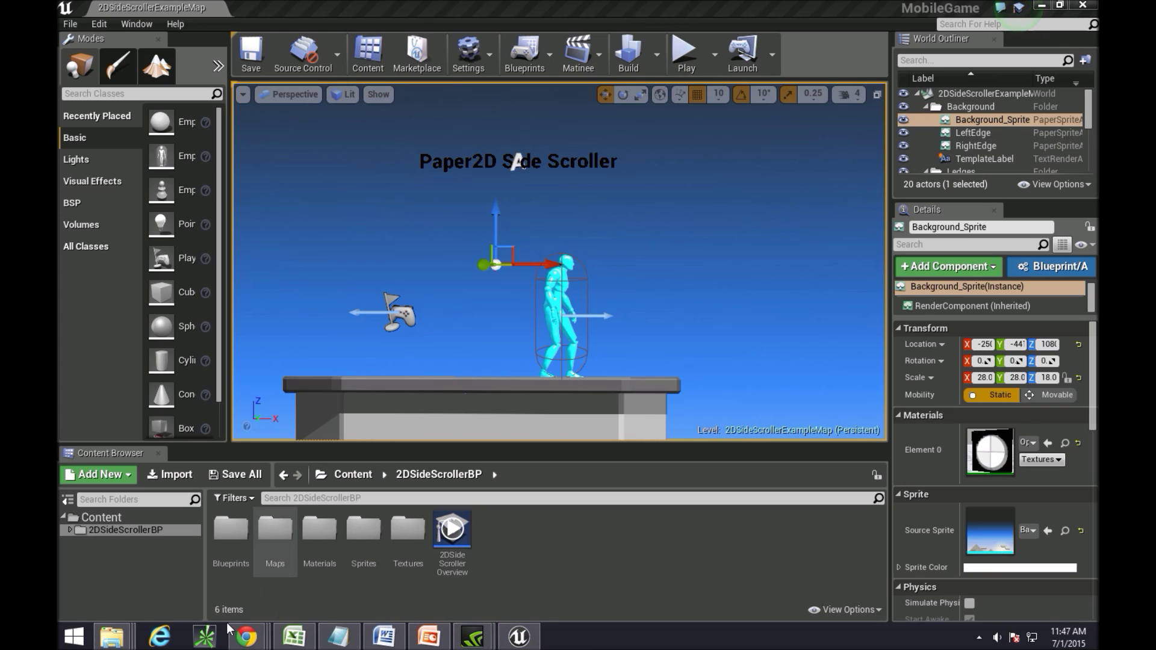
Show the Android folder's full path, pointing out C:\Program Files and the Engine folder.
mouse_move(112, 637)
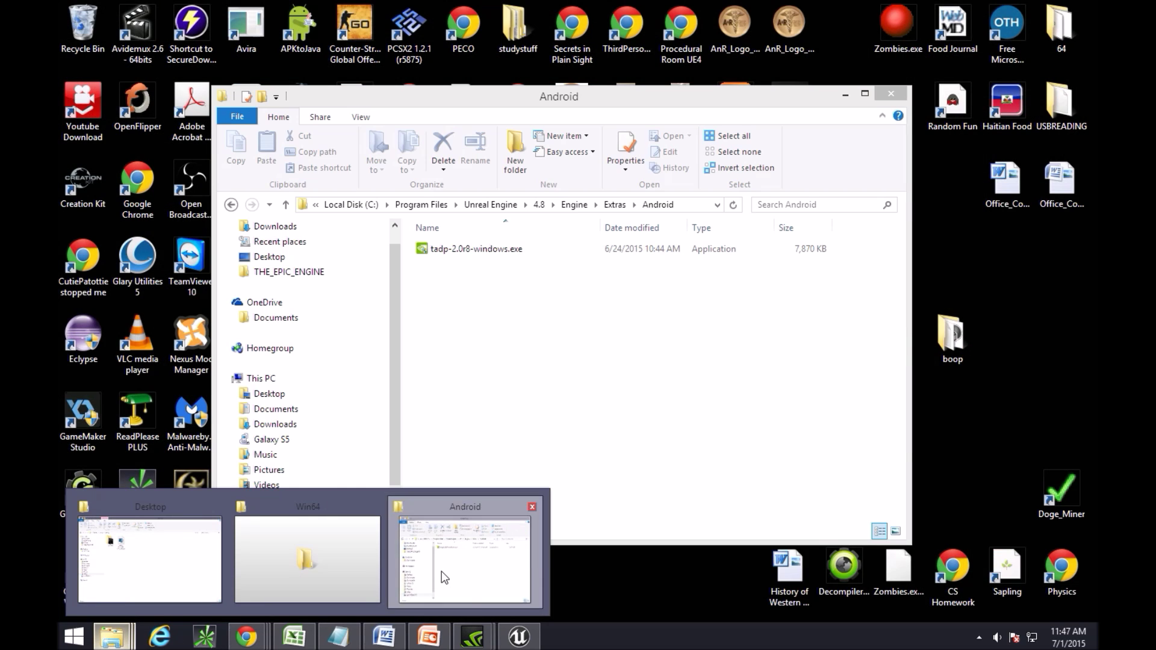
left_click(445, 578)
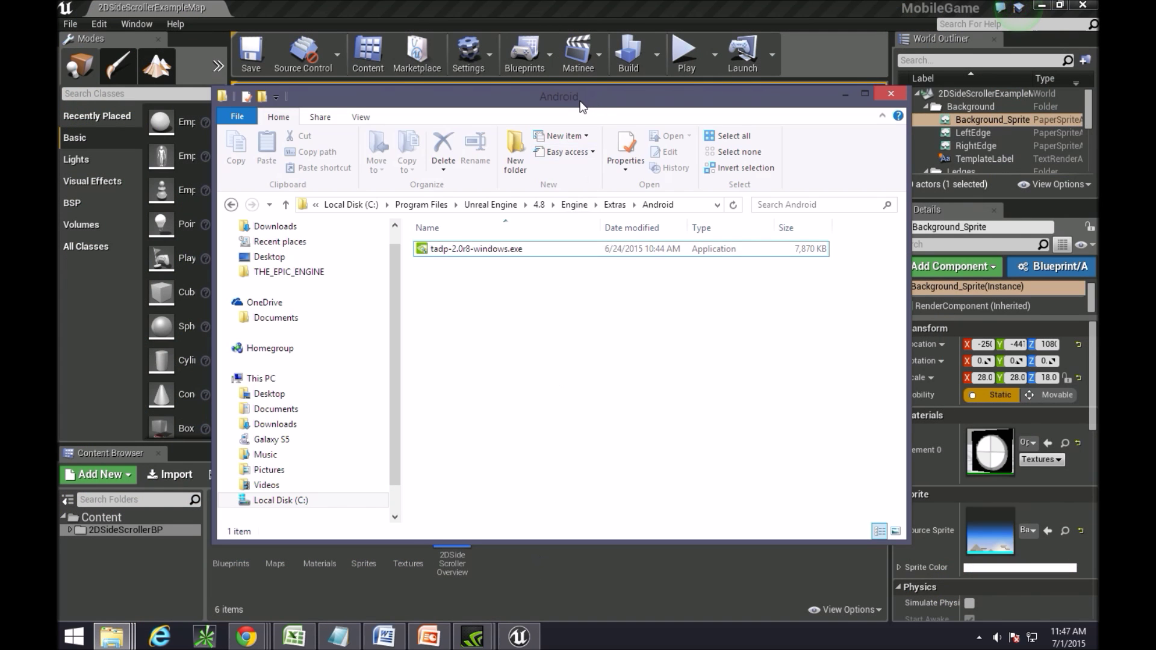
left_click_drag(583, 108, 623, 142)
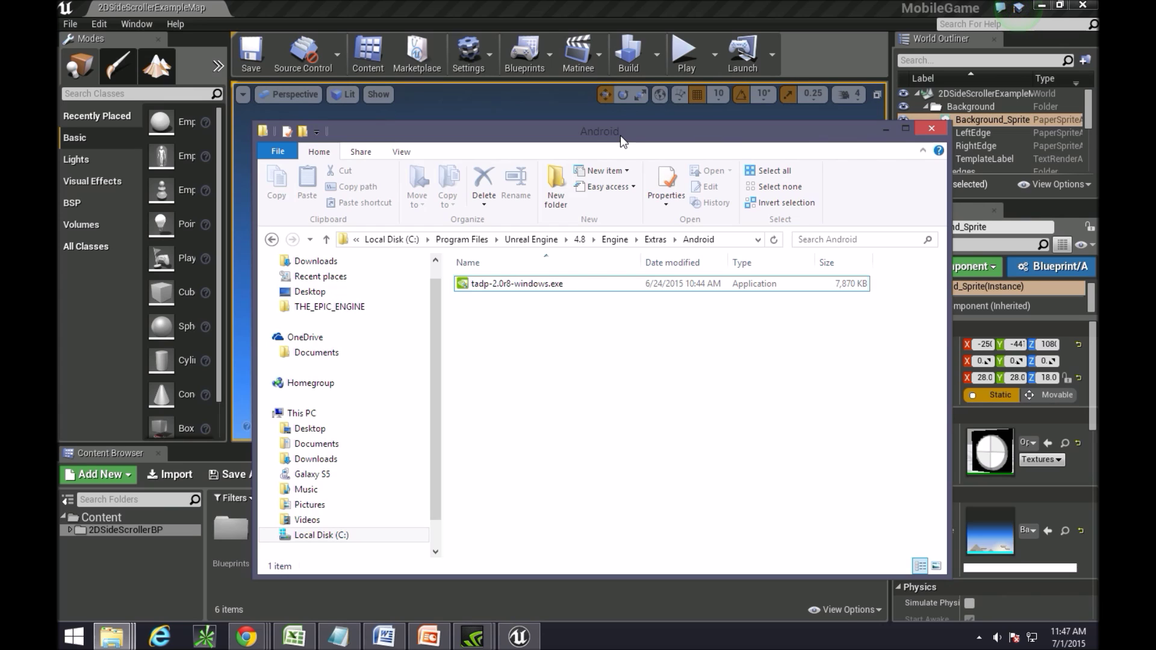
left_click_drag(605, 135, 656, 117)
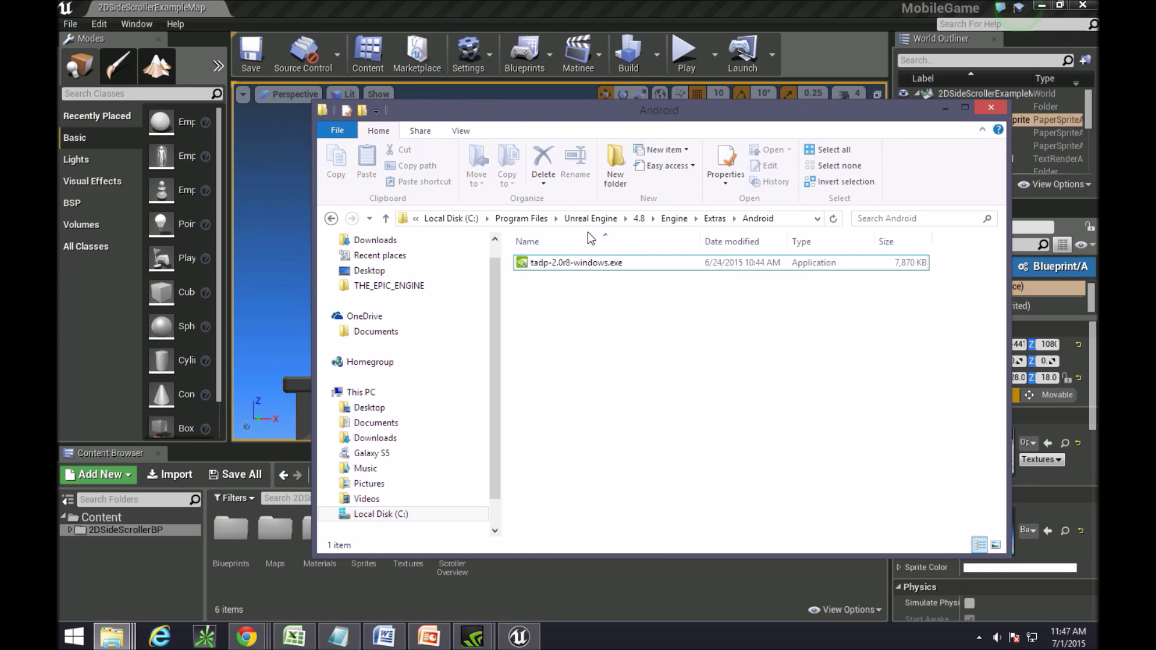
left_click(795, 220)
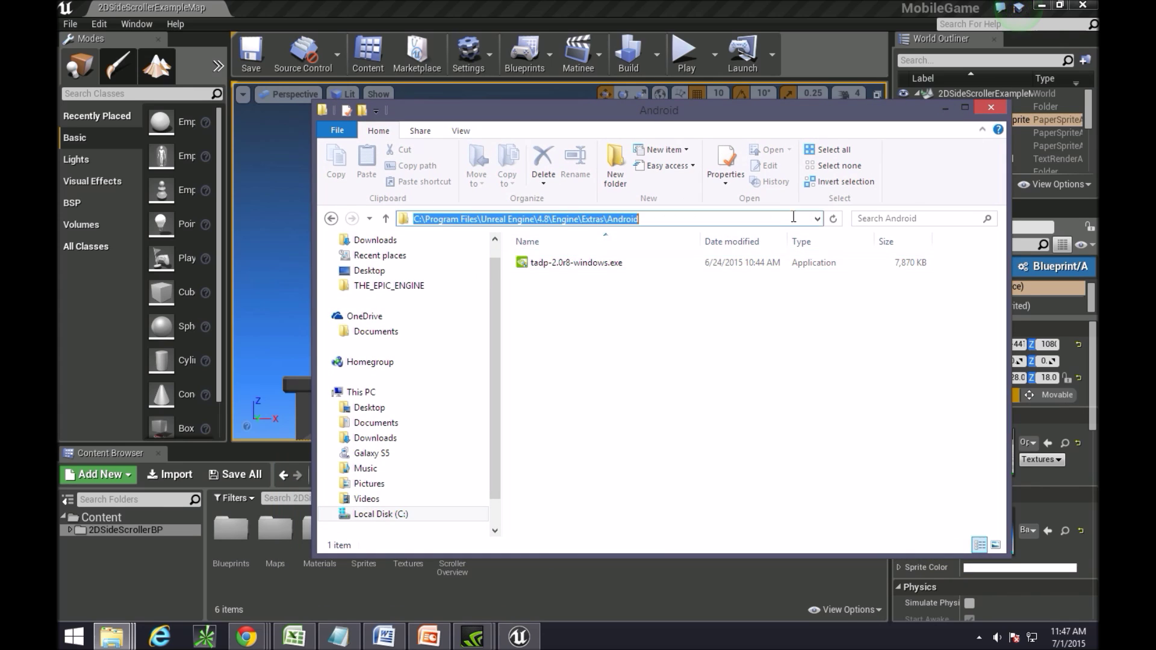
left_click(626, 333)
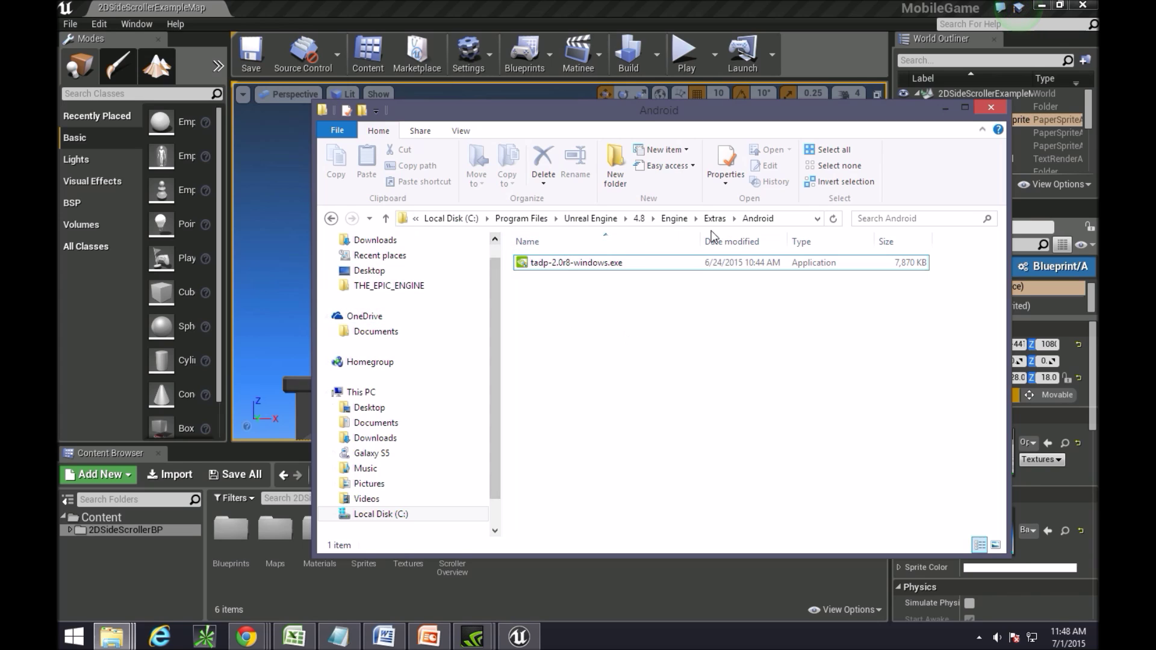
left_click(785, 219)
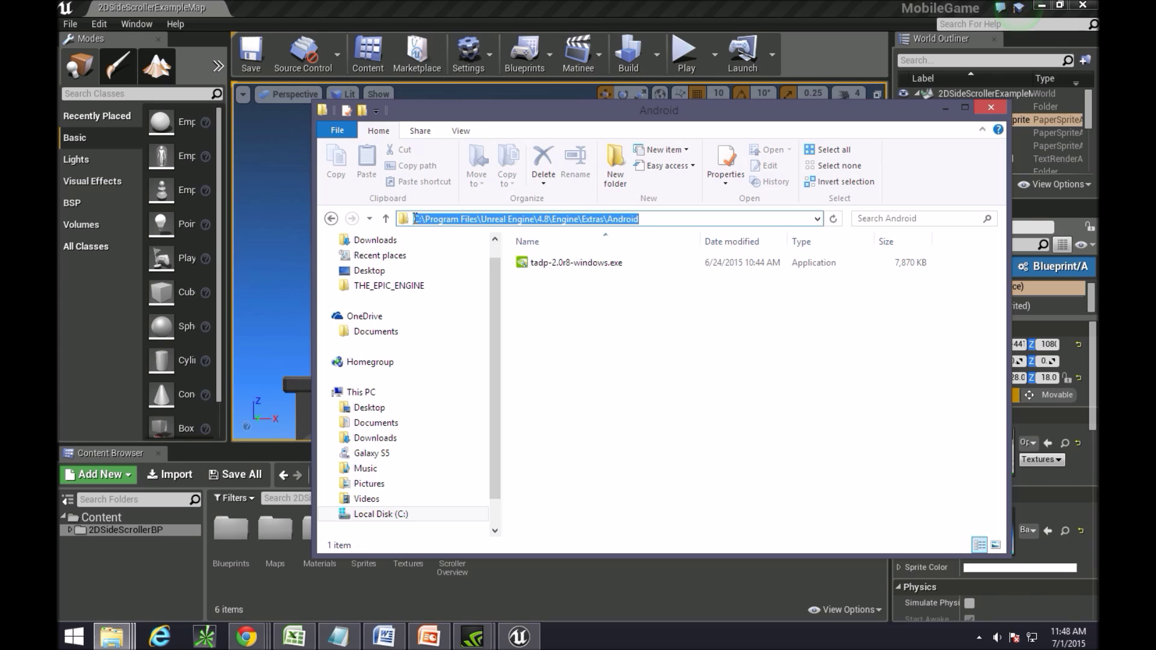
left_click_drag(414, 219, 552, 218)
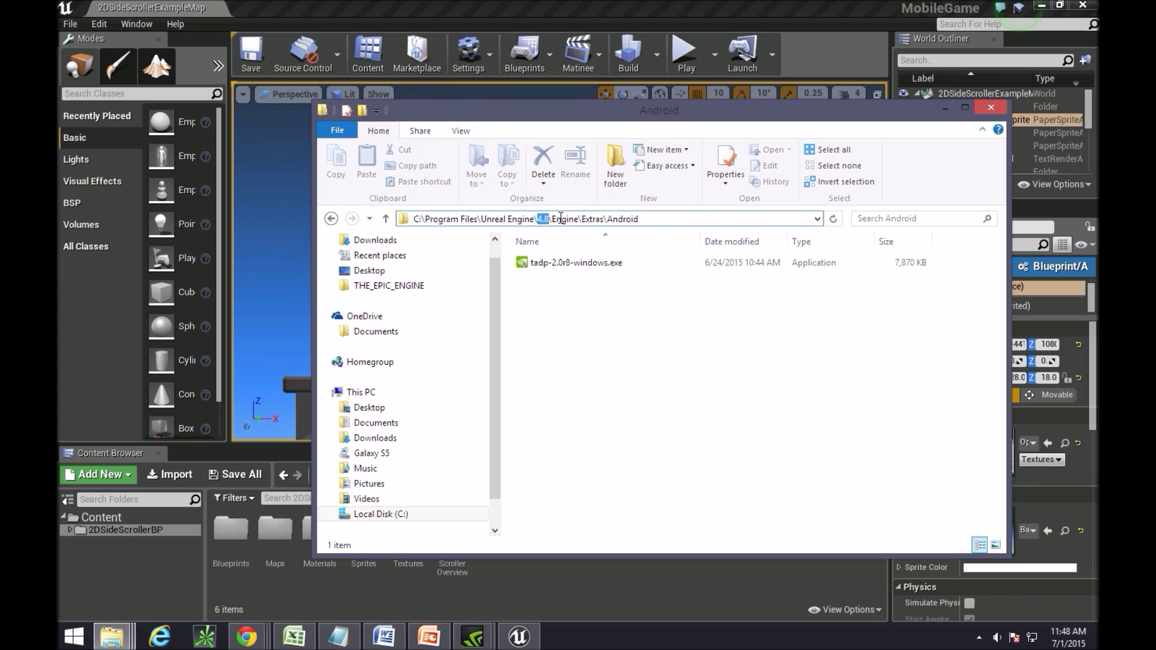
left_click_drag(553, 218, 632, 218)
Select the tadp-2.0r8-windows.exe installer, then start the PowerPoint slide show from slide 1.
left_click(546, 265)
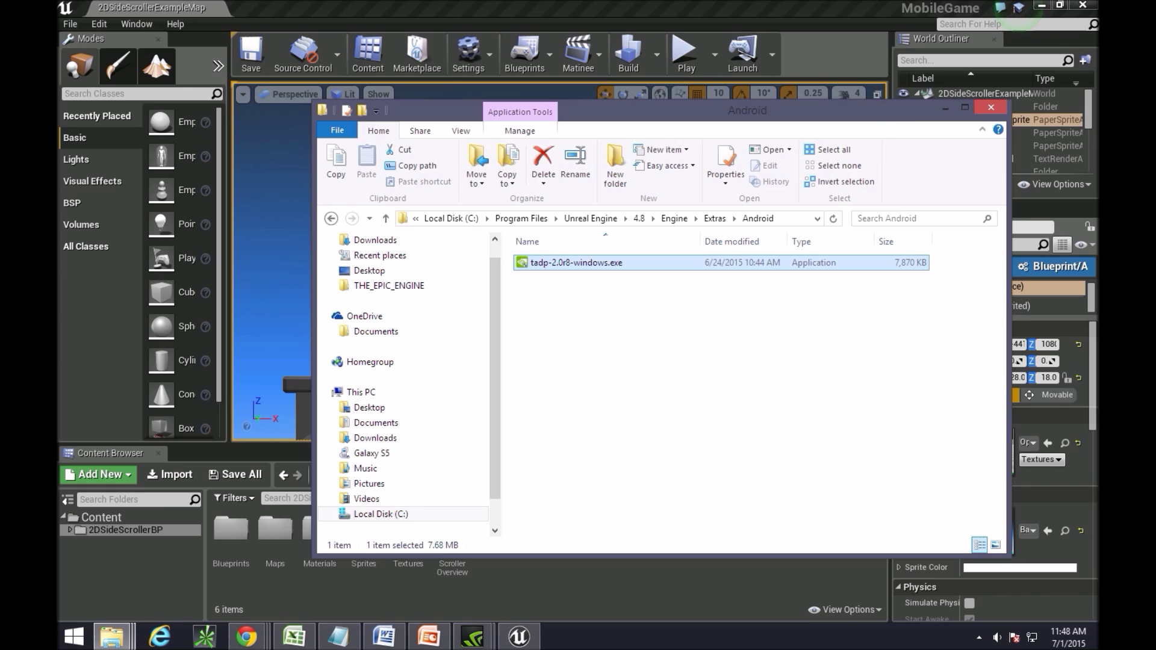
left_click(945, 108)
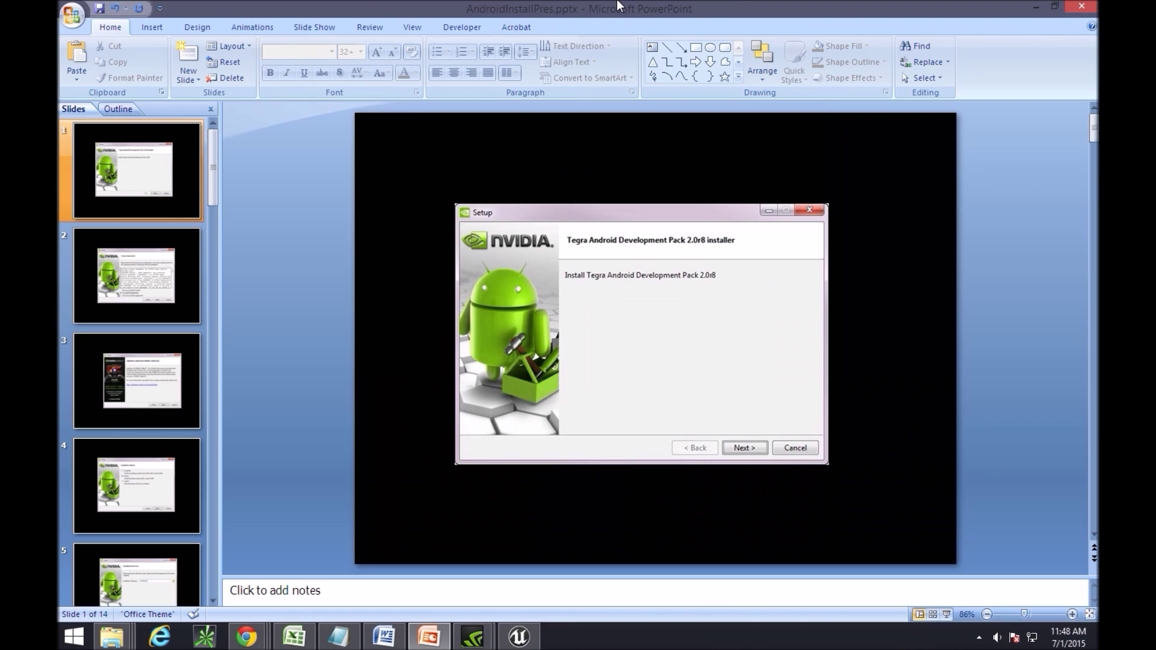
left_click(161, 173)
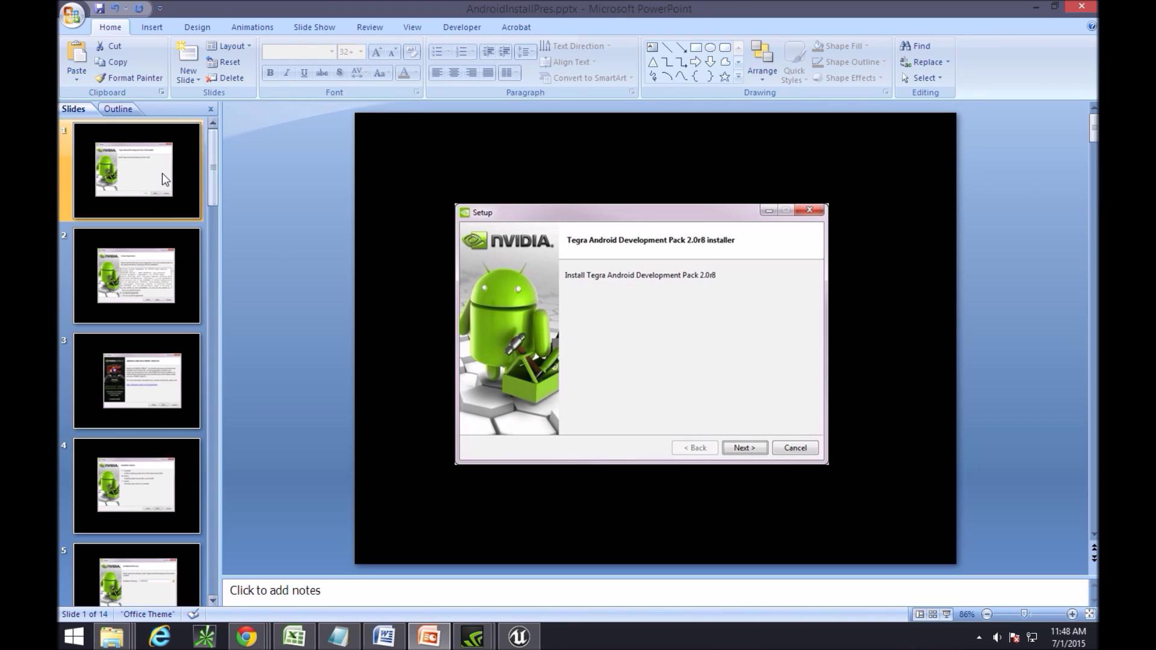
key("F5")
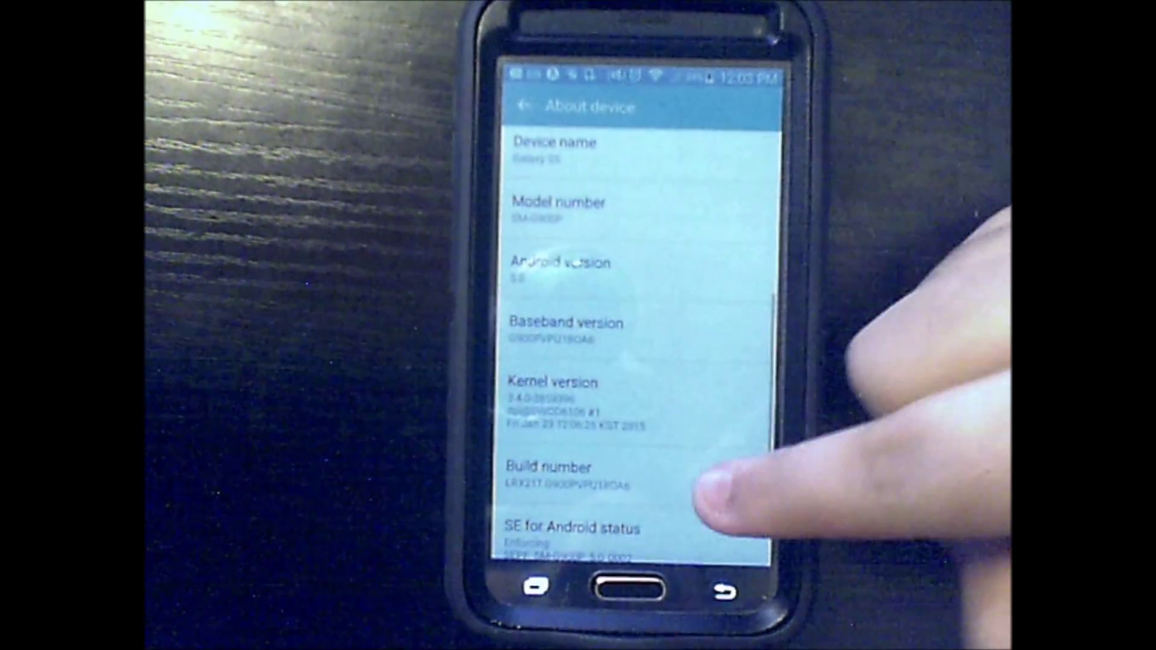
Scroll to Build number and tap it to enable developer mode on the phone.
scroll(707, 475, "down", 3)
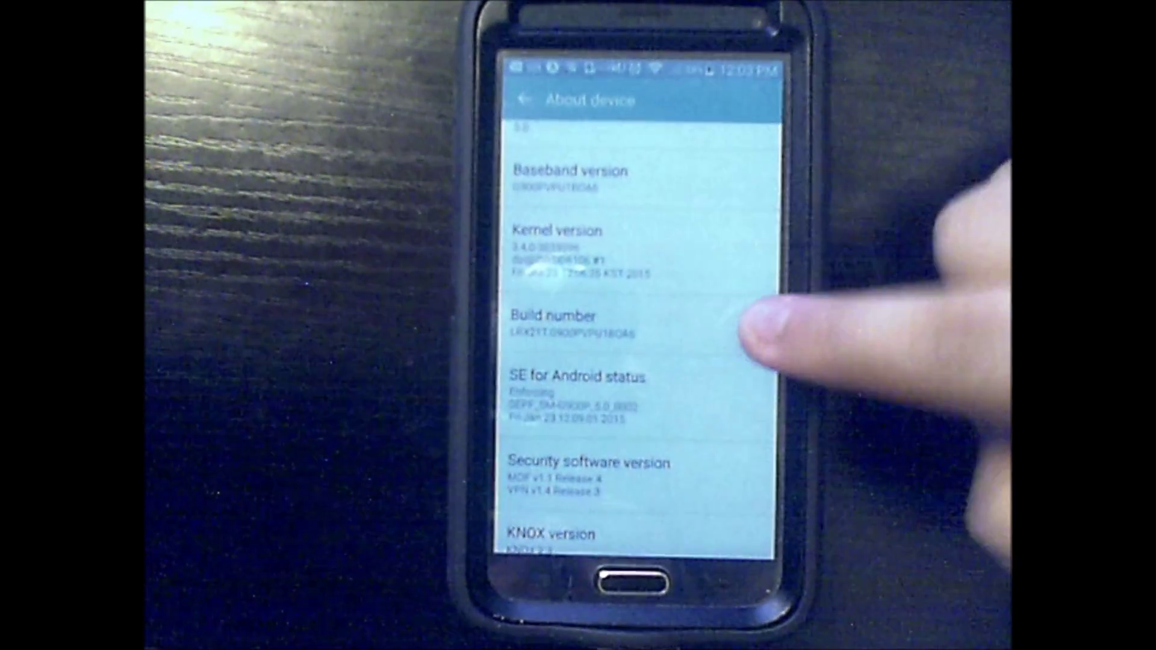
left_click(695, 330)
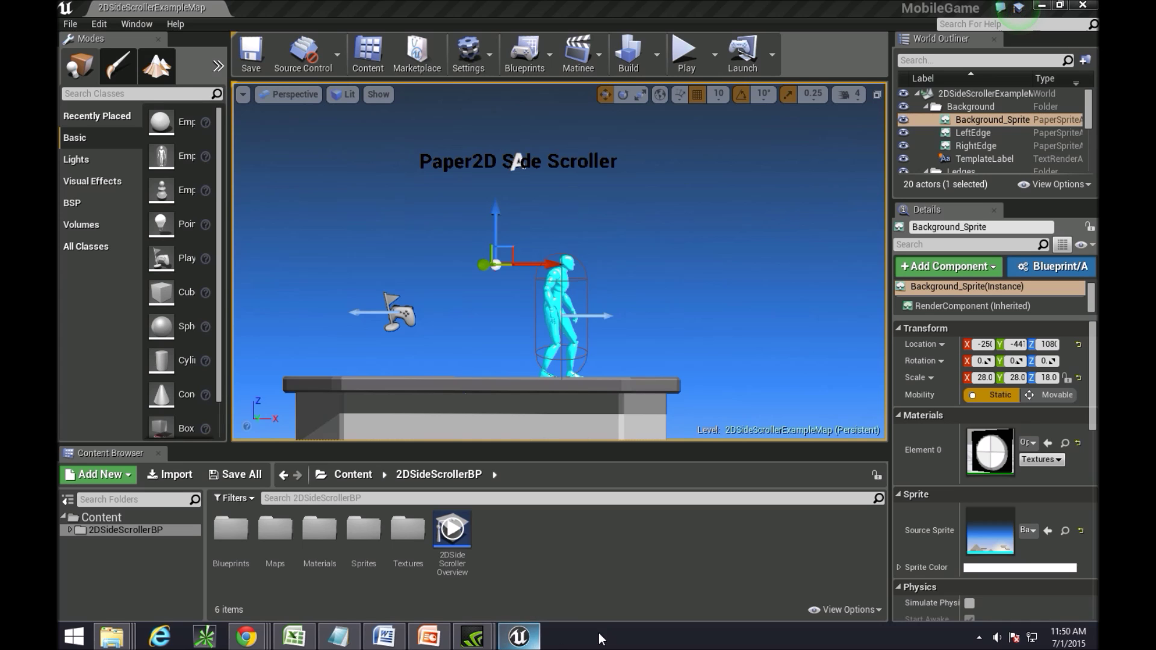
Search for cmd from Start and open Command Prompt.
left_click(68, 646)
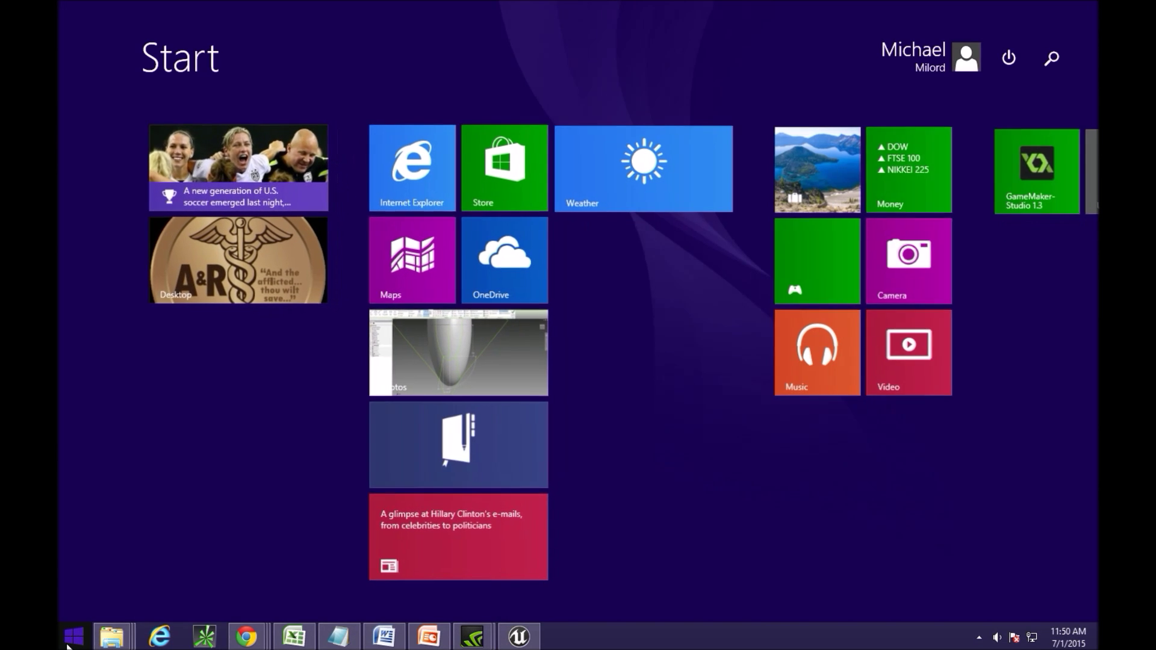
type("cmd")
key("Return")
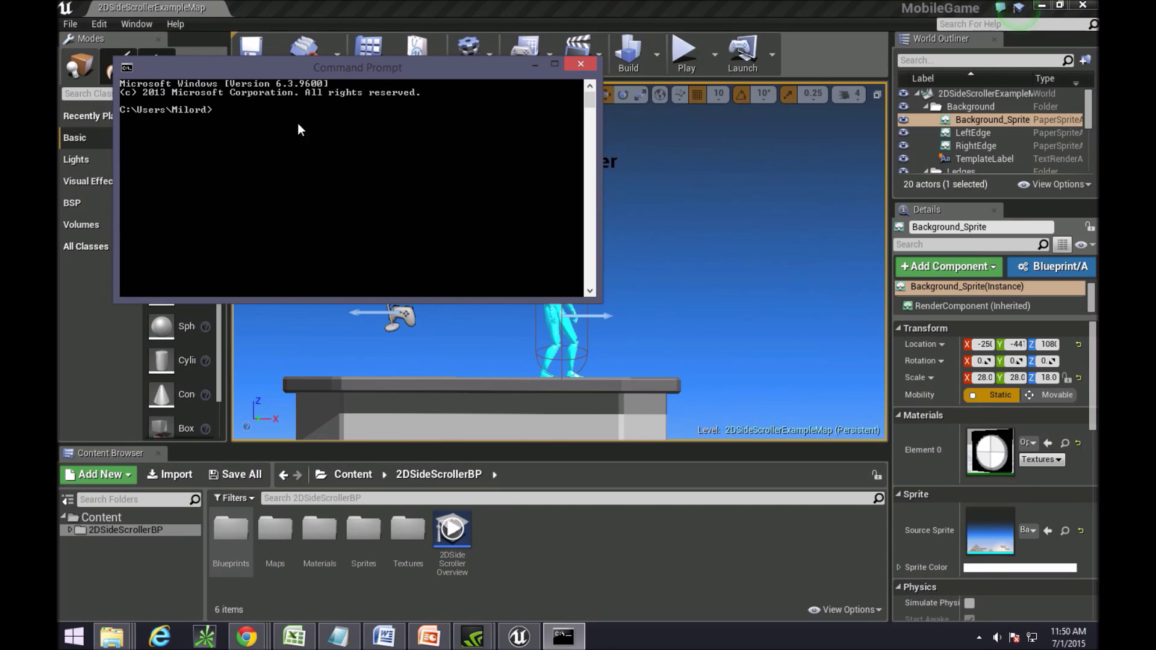
left_click_drag(317, 67, 615, 179)
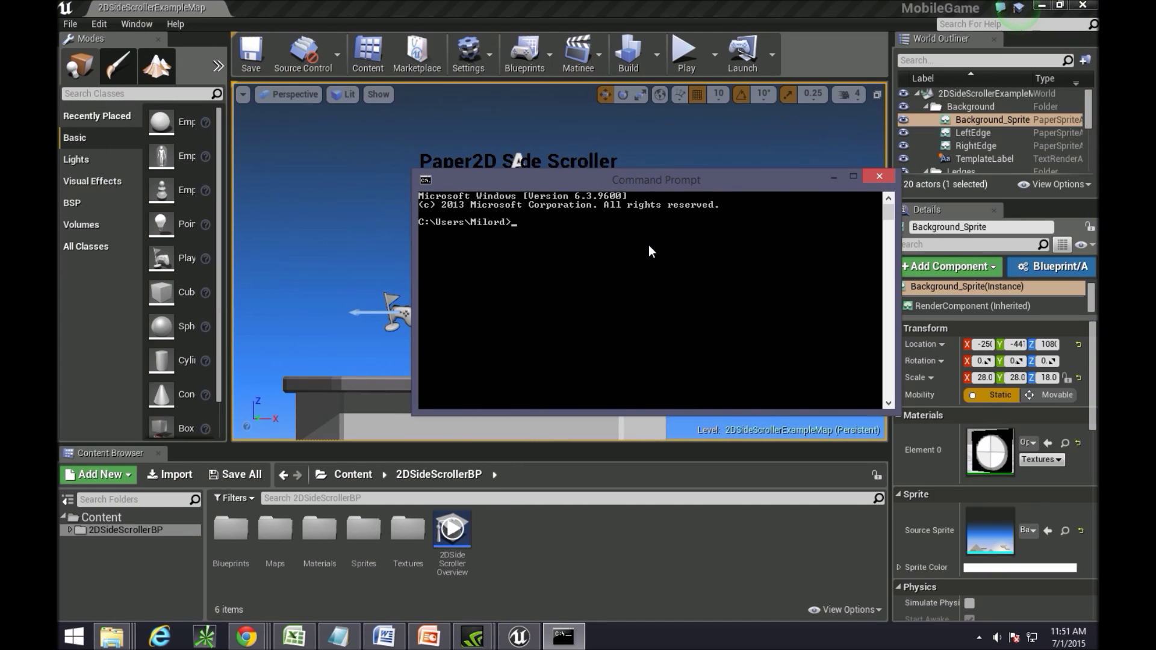
Run adb and adb devices to confirm the phone is attached, then close Command Prompt.
type("adb")
key("Return")
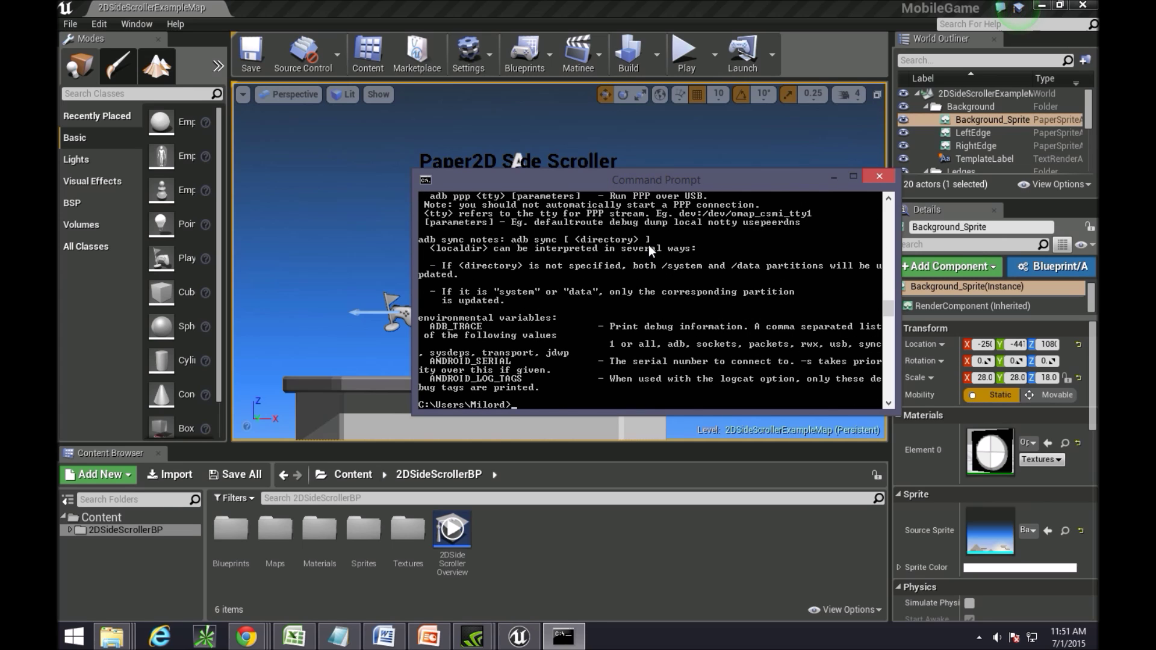
key("Return")
key("Return")
key("Return")
key("Return")
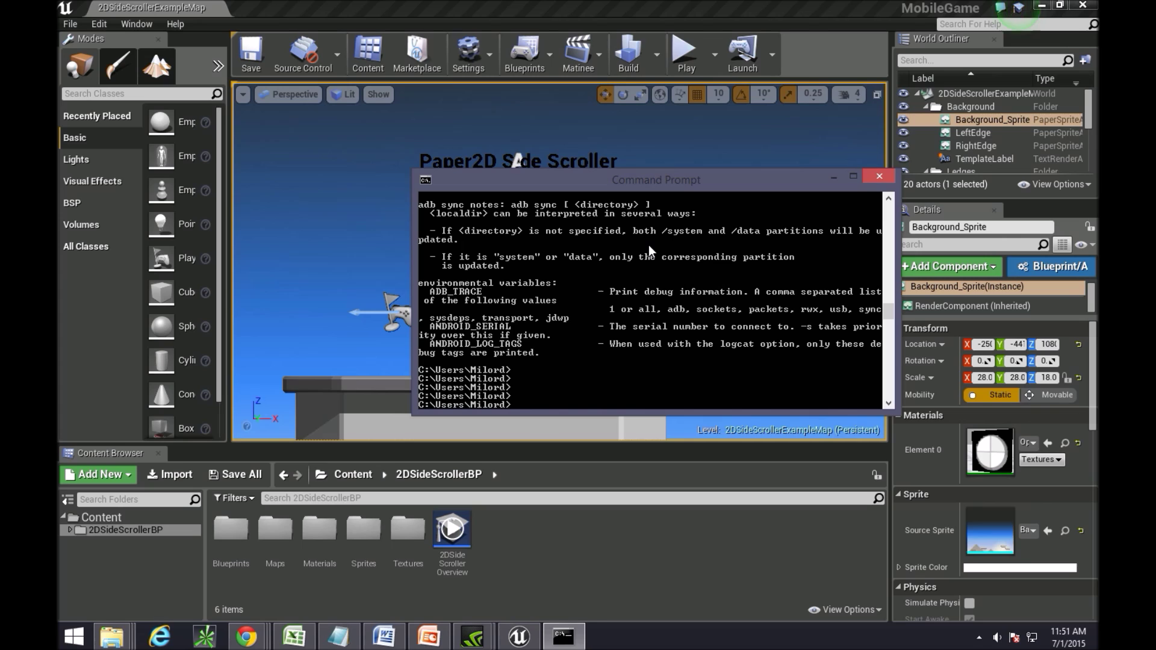
type("adb devices")
key("Return")
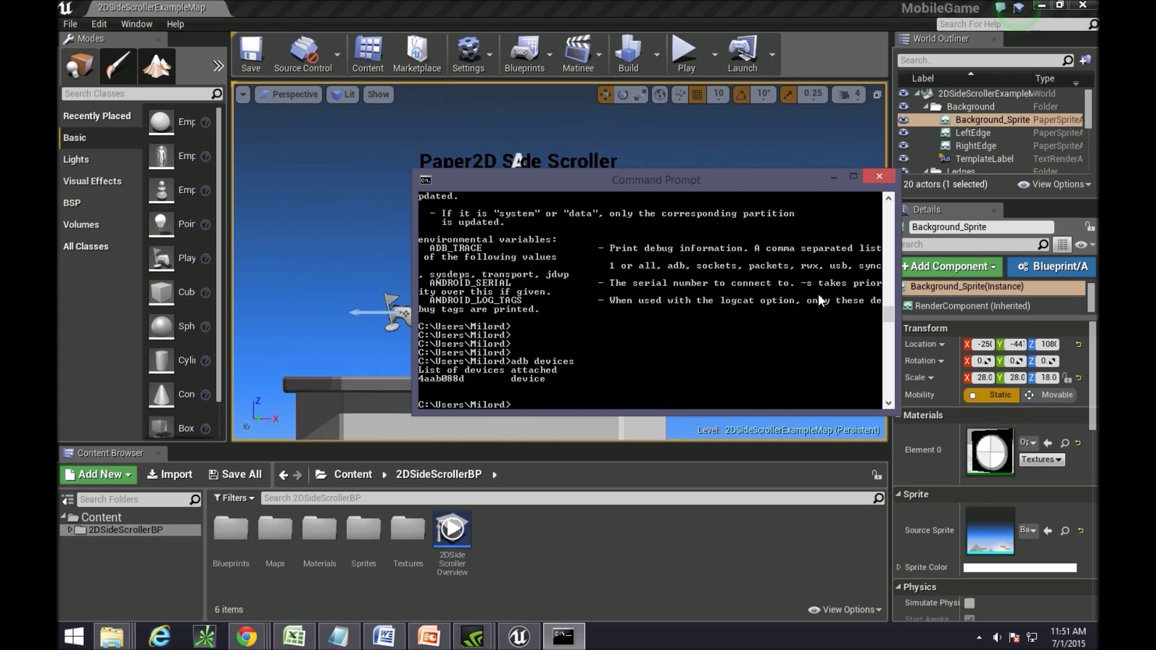
left_click_drag(797, 179, 764, 179)
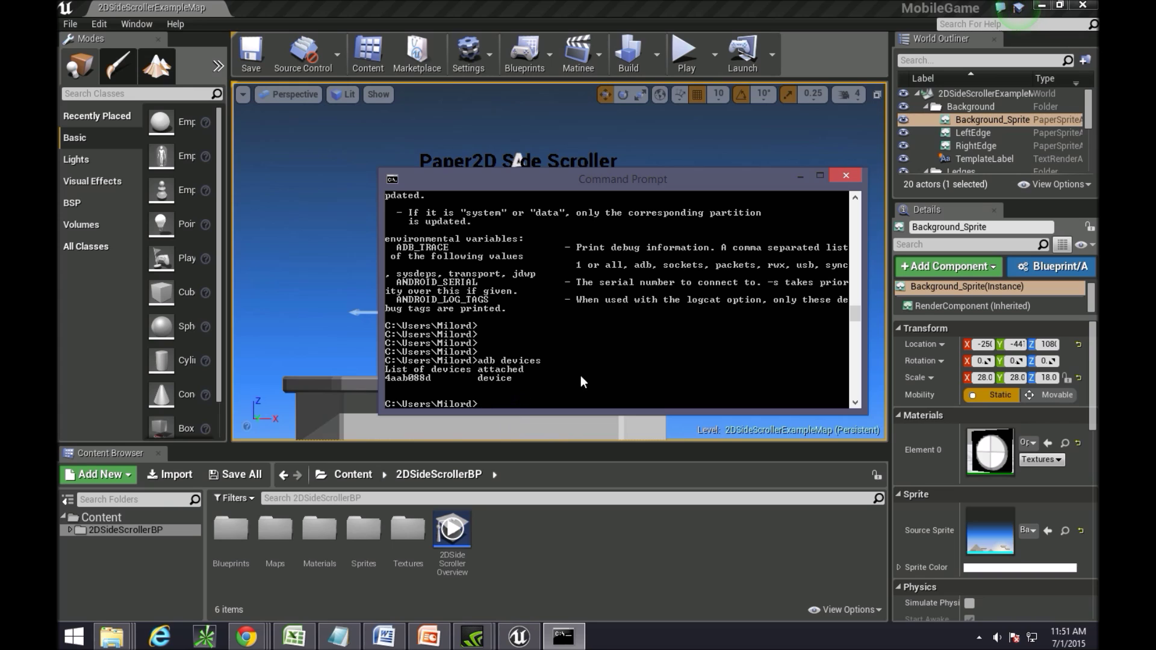
left_click(838, 176)
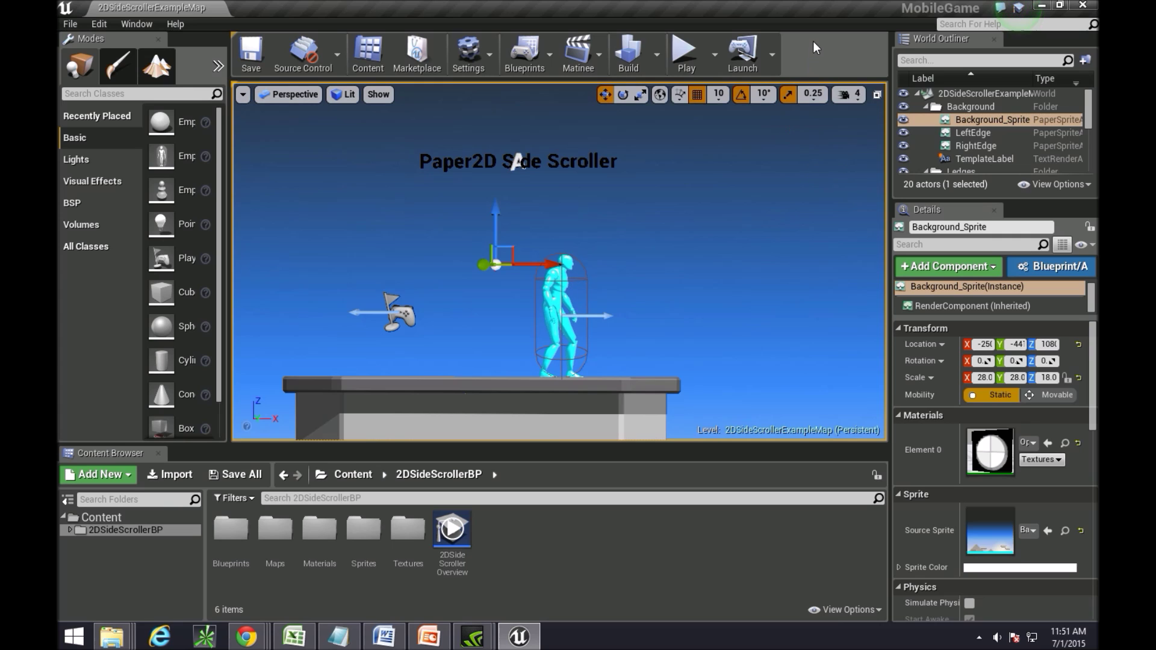
Confirm SM_G900P appears among launch devices, then open the Settings toolbar menu.
left_click(772, 55)
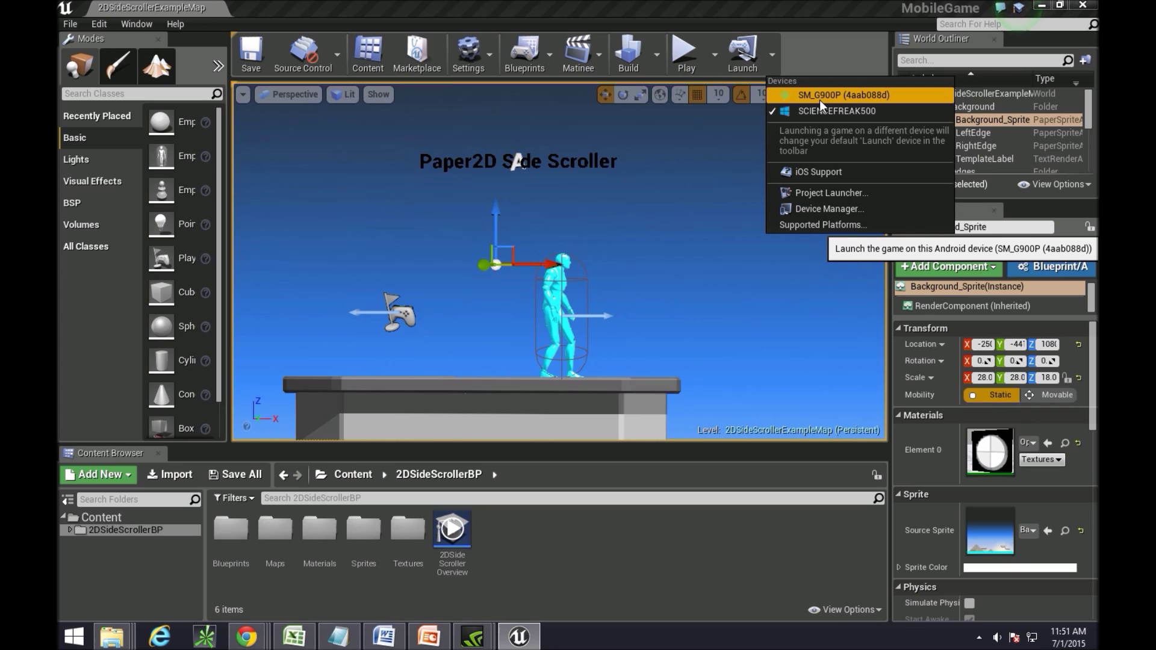
left_click(821, 48)
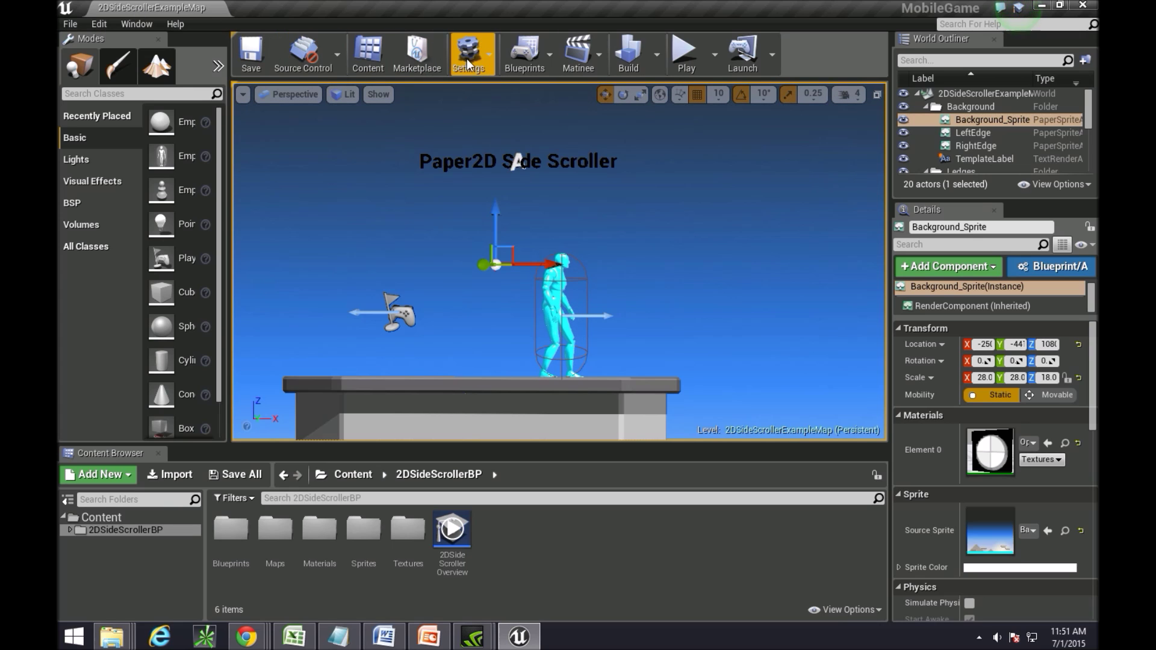
left_click(483, 56)
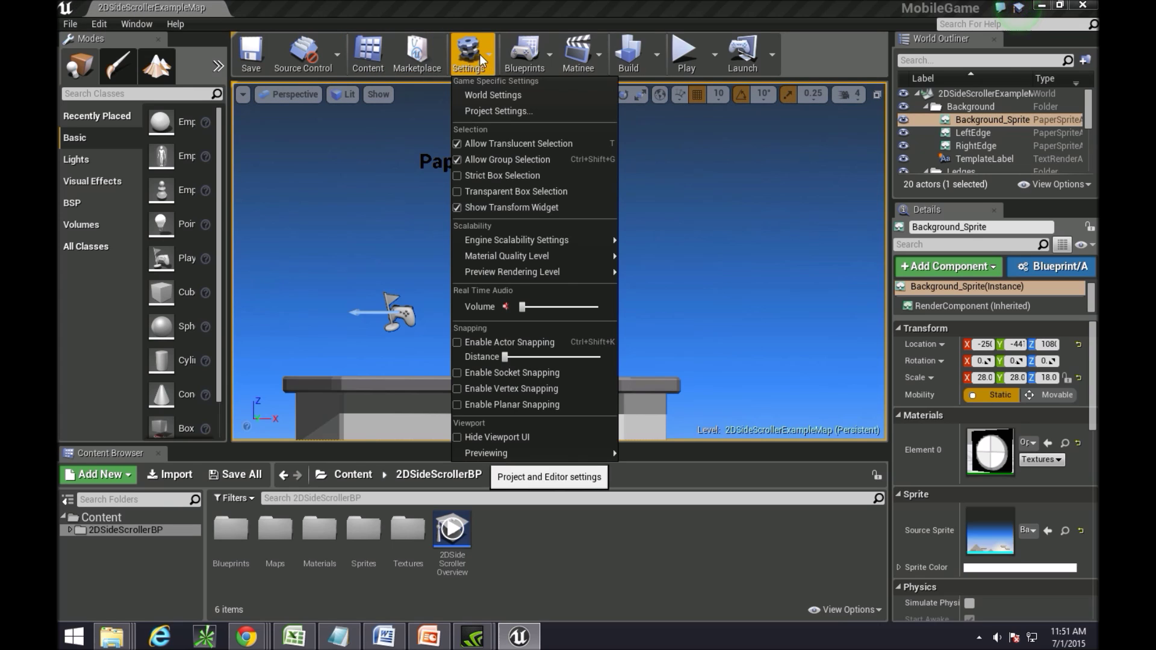
Open Edit > Project Settings on the Platforms - Android page.
left_click(67, 24)
left_click(70, 24)
mouse_move(95, 27)
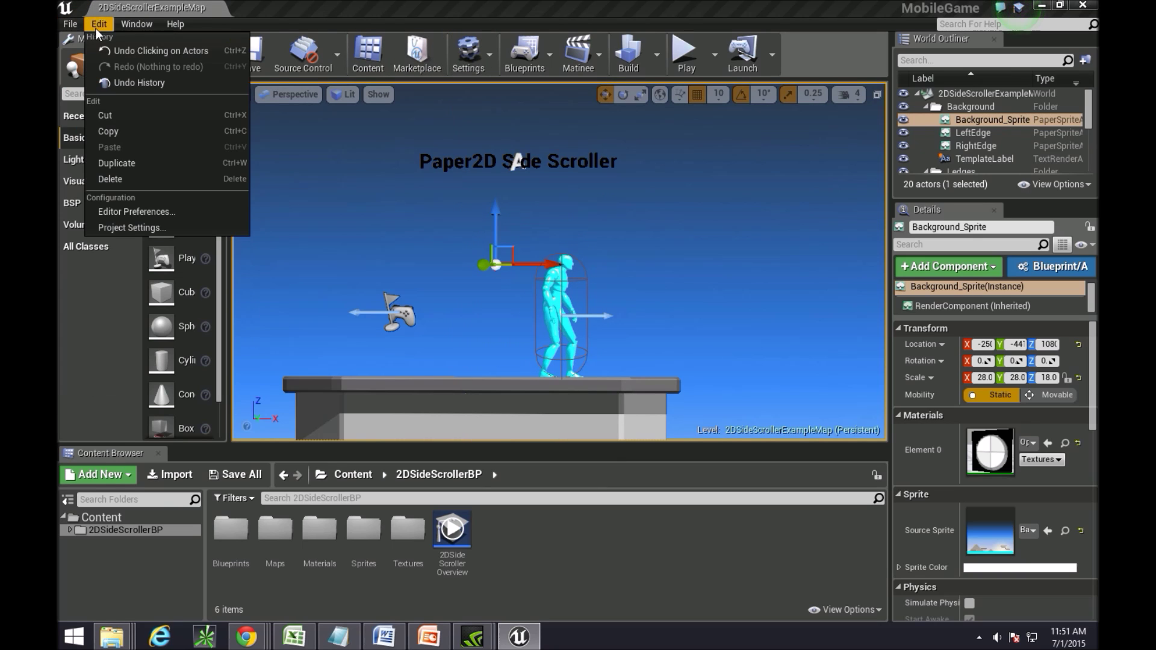
left_click(110, 226)
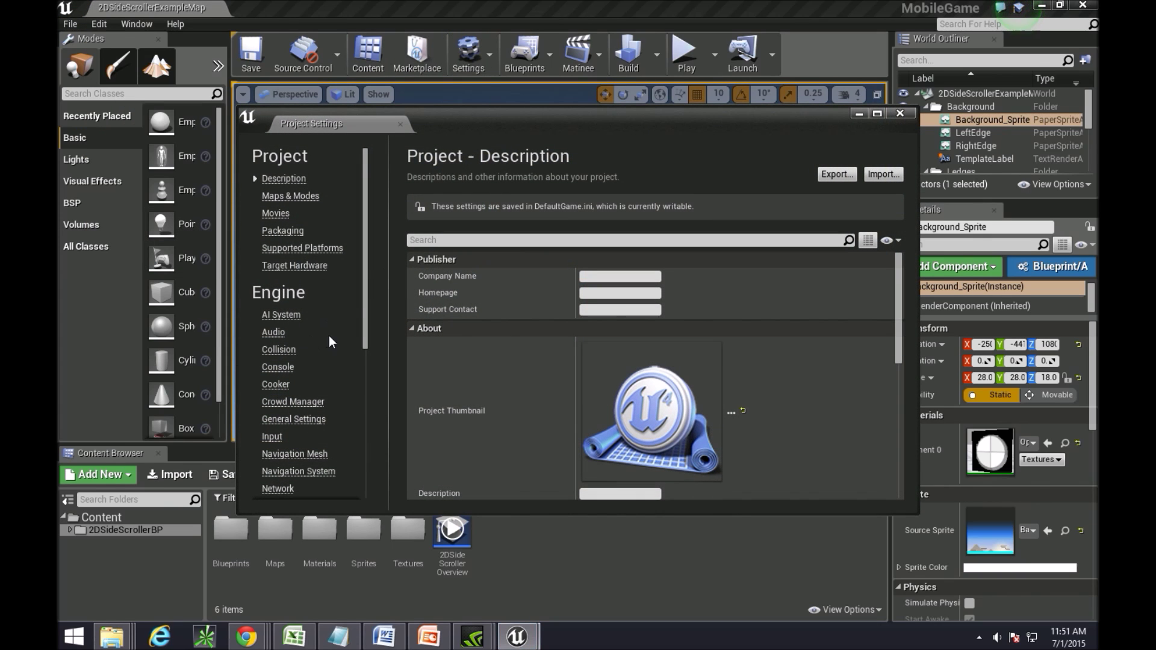
left_click_drag(367, 317, 349, 431)
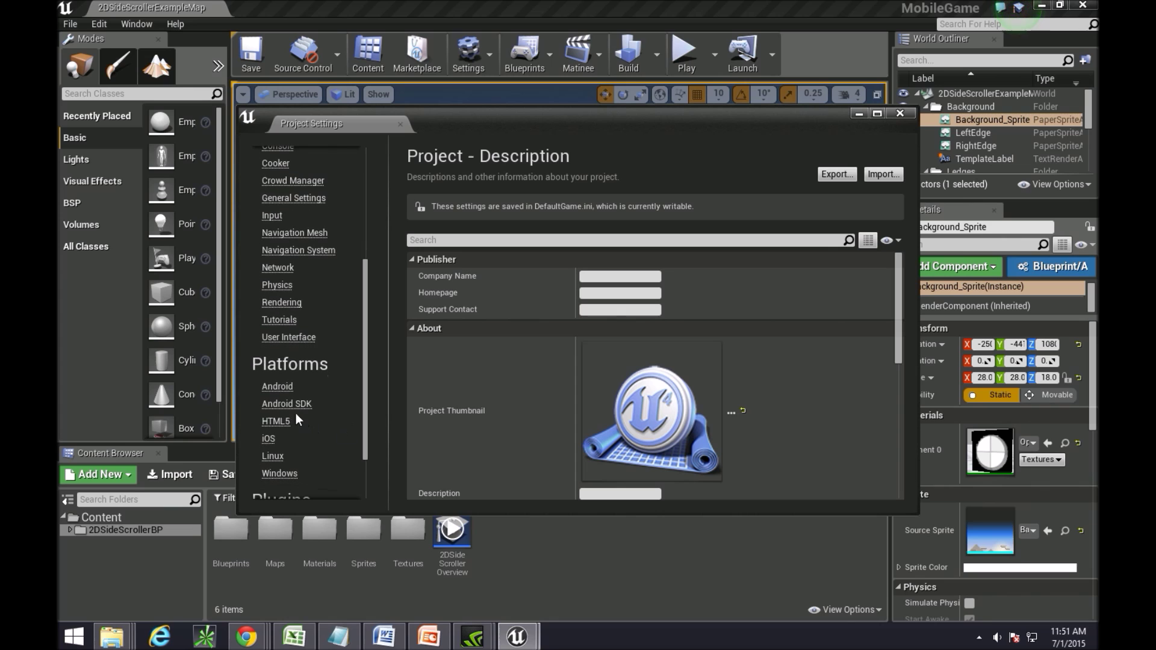
left_click(279, 387)
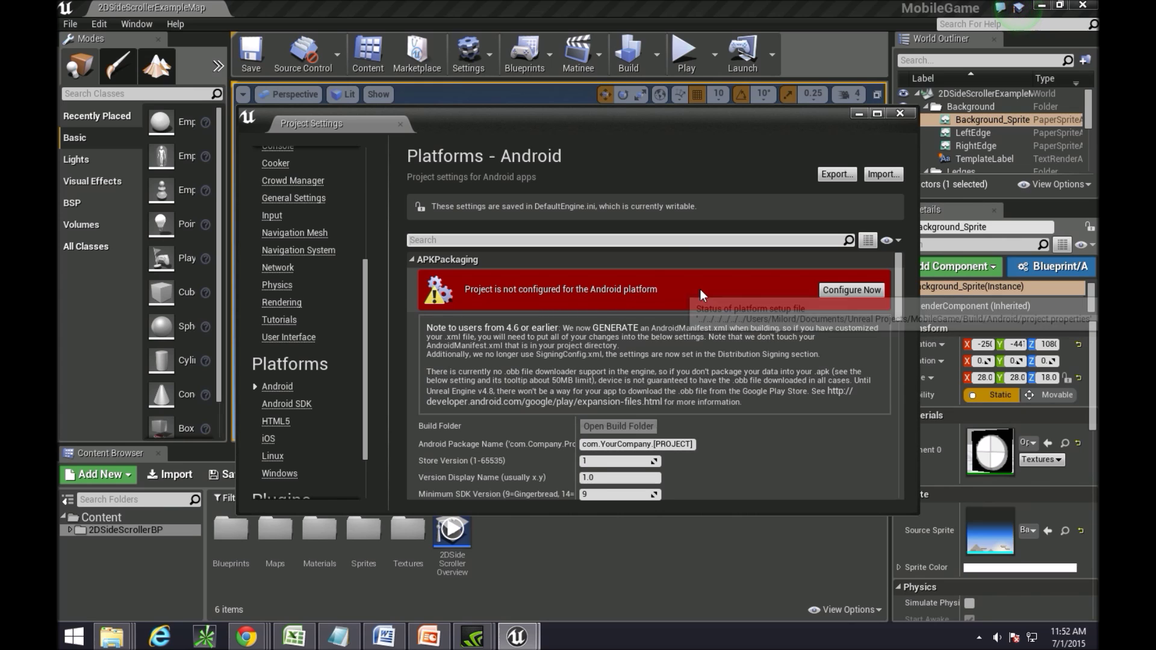
Configure the project for Android and for Google Play Services.
scroll(700, 289, "down", 2)
scroll(850, 265, "up", 1)
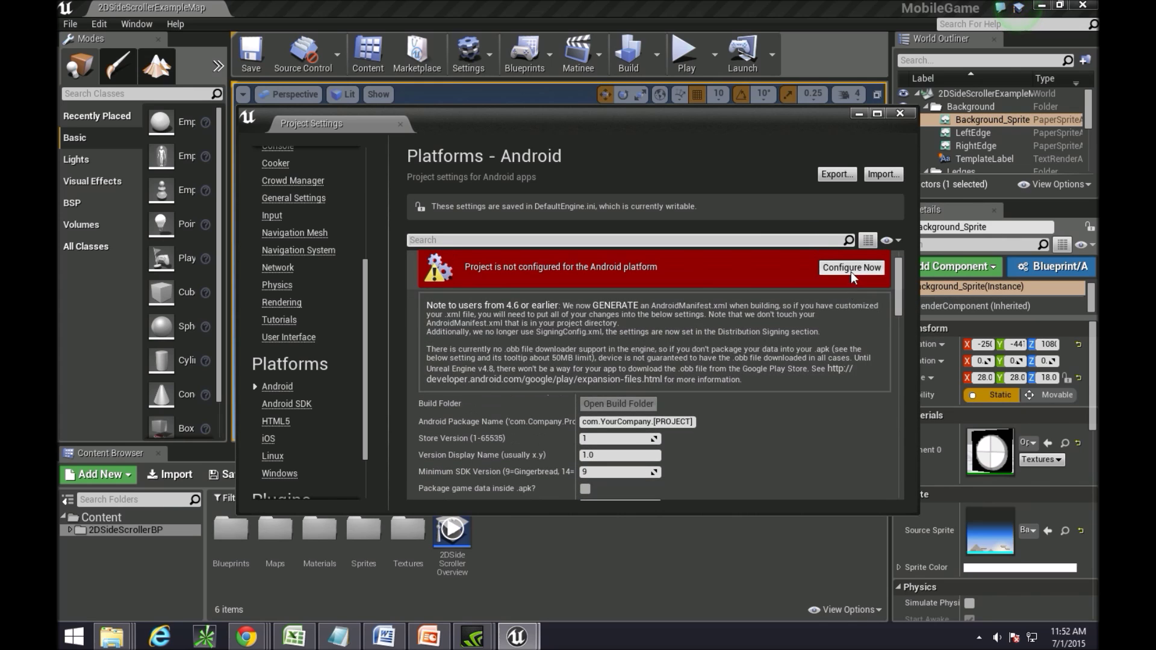
left_click(851, 272)
scroll(790, 328, "down", 3)
scroll(614, 461, "down", 5)
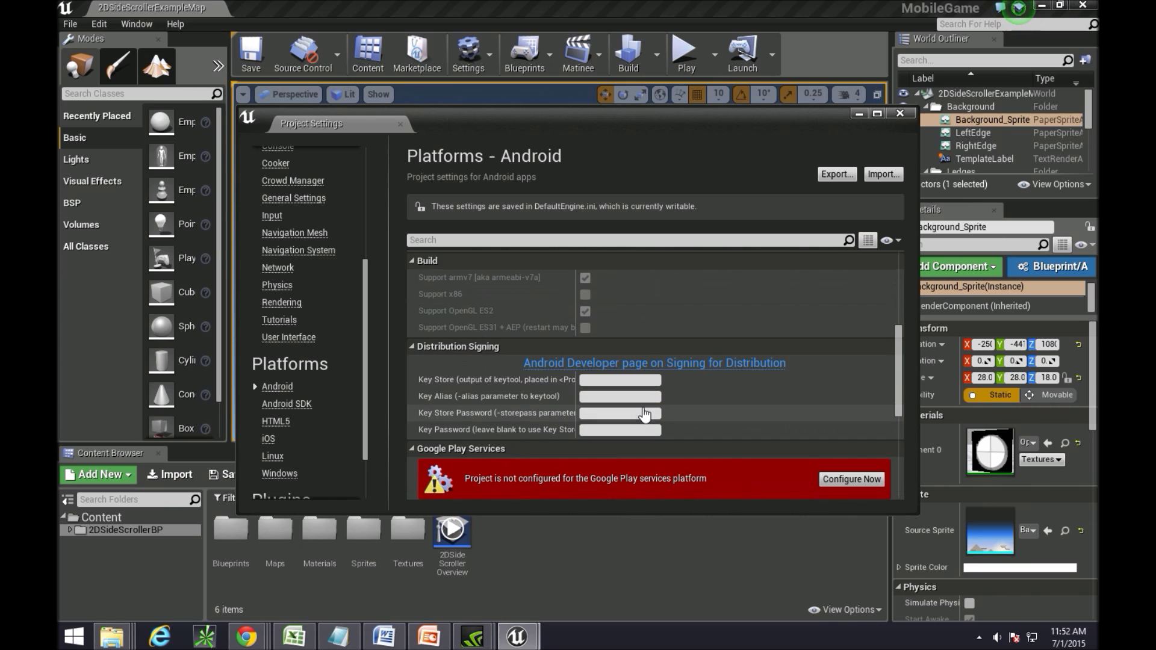
left_click(851, 478)
scroll(731, 424, "down", 4)
scroll(714, 411, "up", 2)
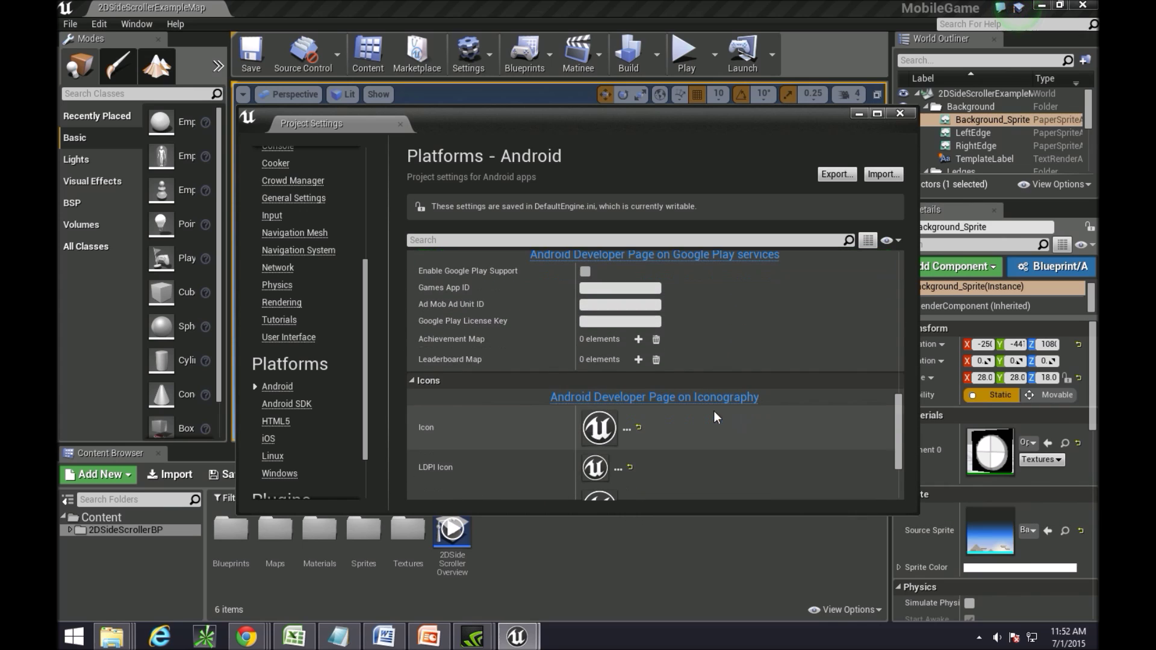
scroll(518, 337, "up", 3)
scroll(506, 347, "up", 5)
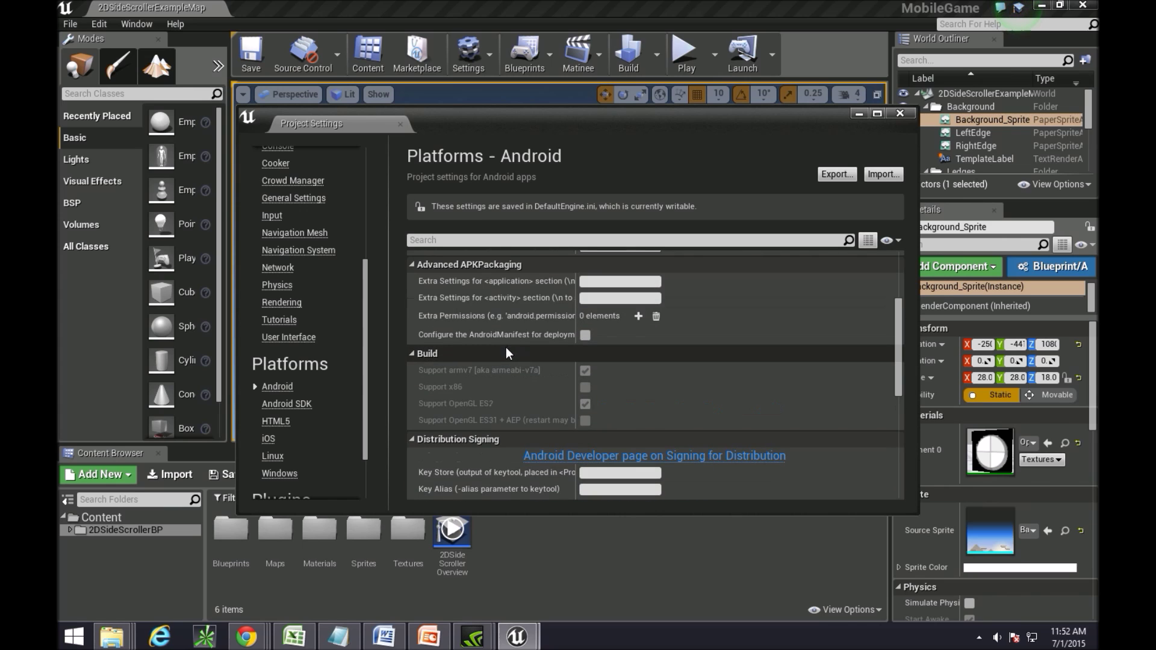
scroll(493, 356, "down", 1)
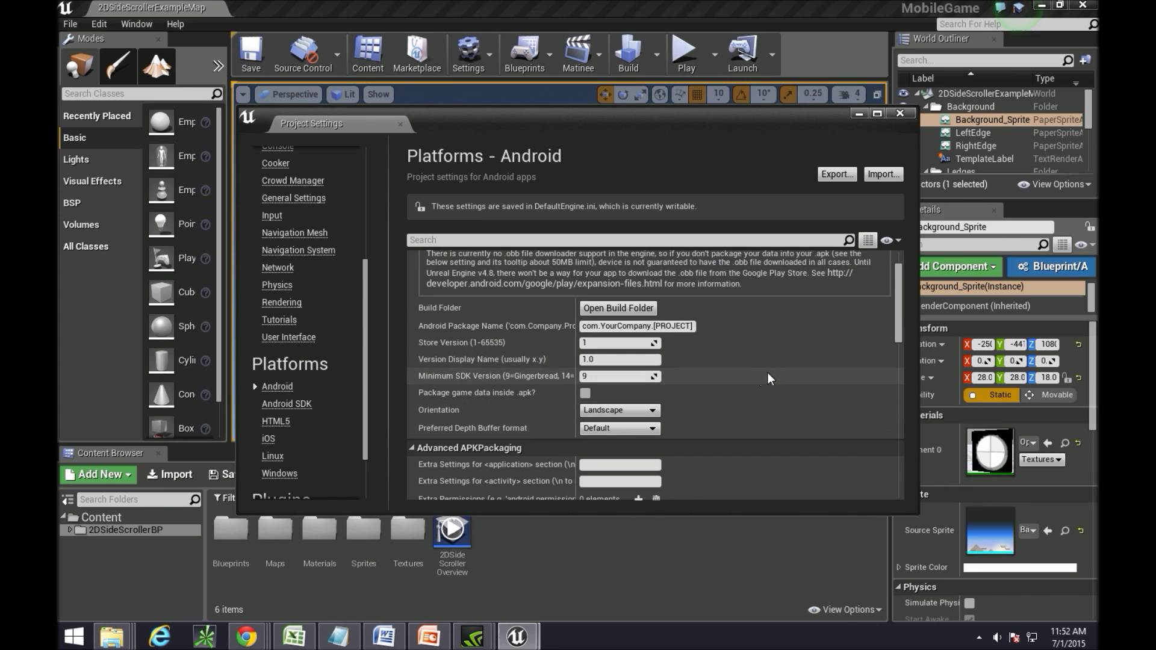
Change the Android Package Name to com.tutorial.game.
left_click(584, 326)
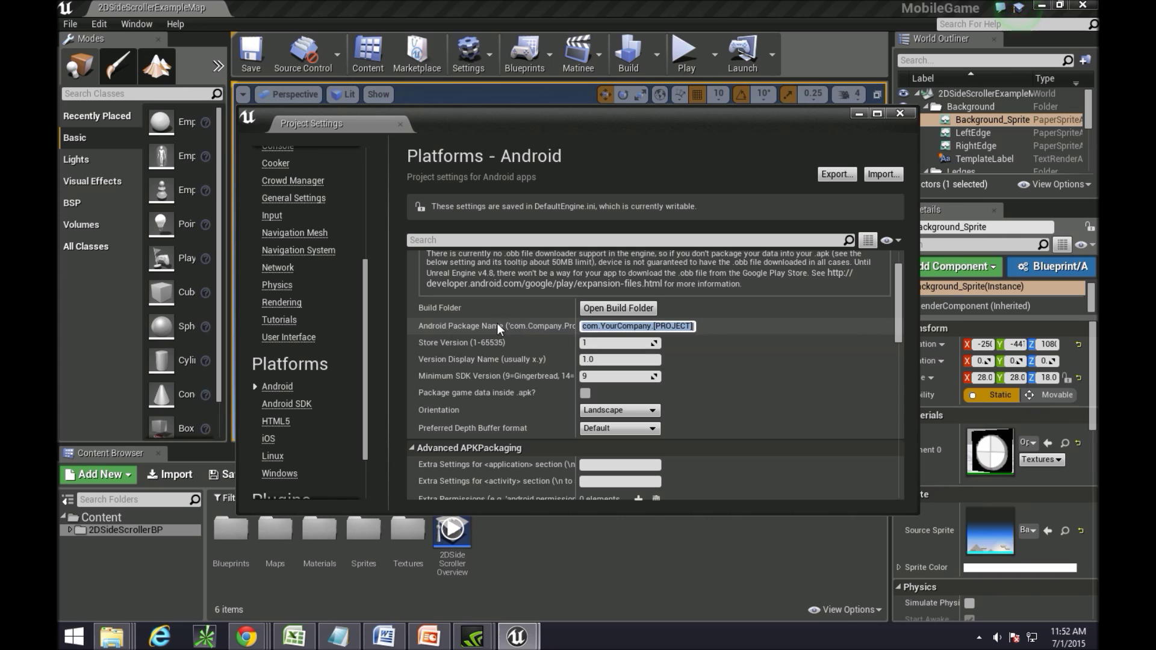
left_click(609, 326)
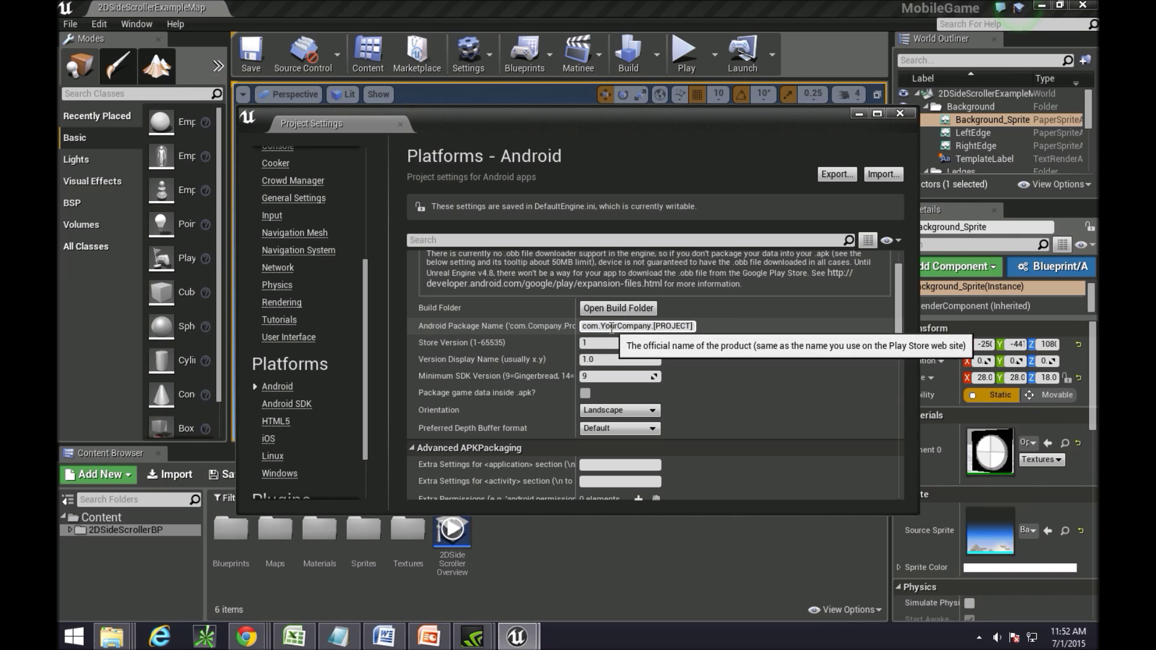
left_click_drag(601, 325, 796, 350)
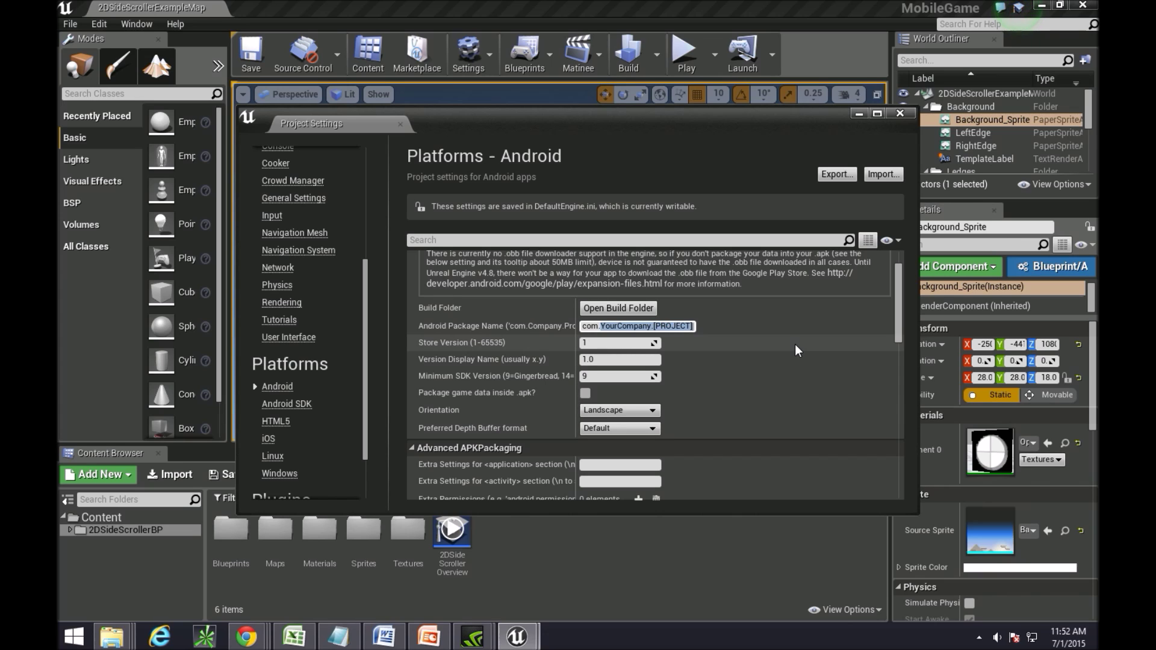
type("tutorial.game")
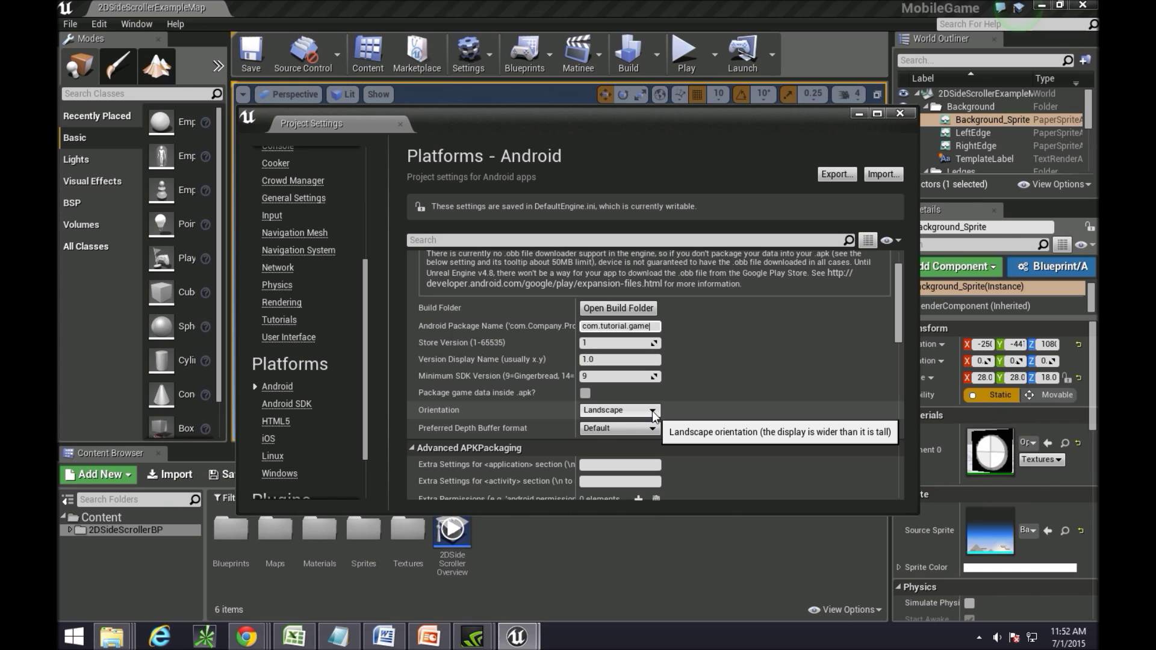
Widen the setting-name column and collapse the Advanced APKPackaging and Build groups.
scroll(817, 373, "down", 1)
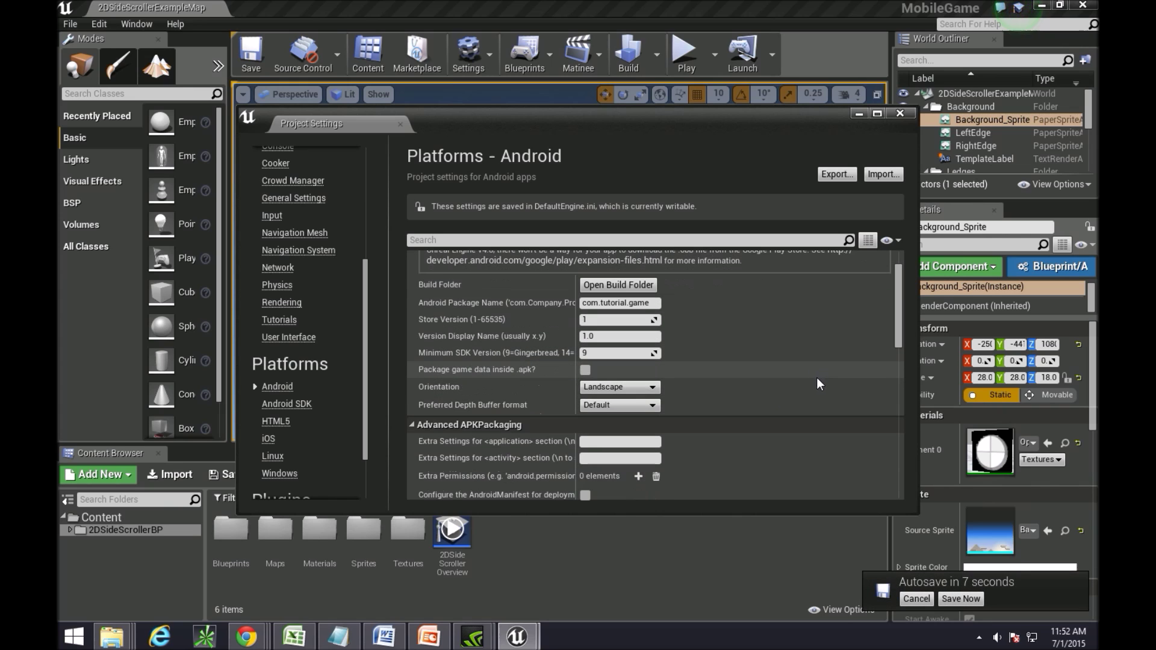
scroll(662, 387, "down", 2)
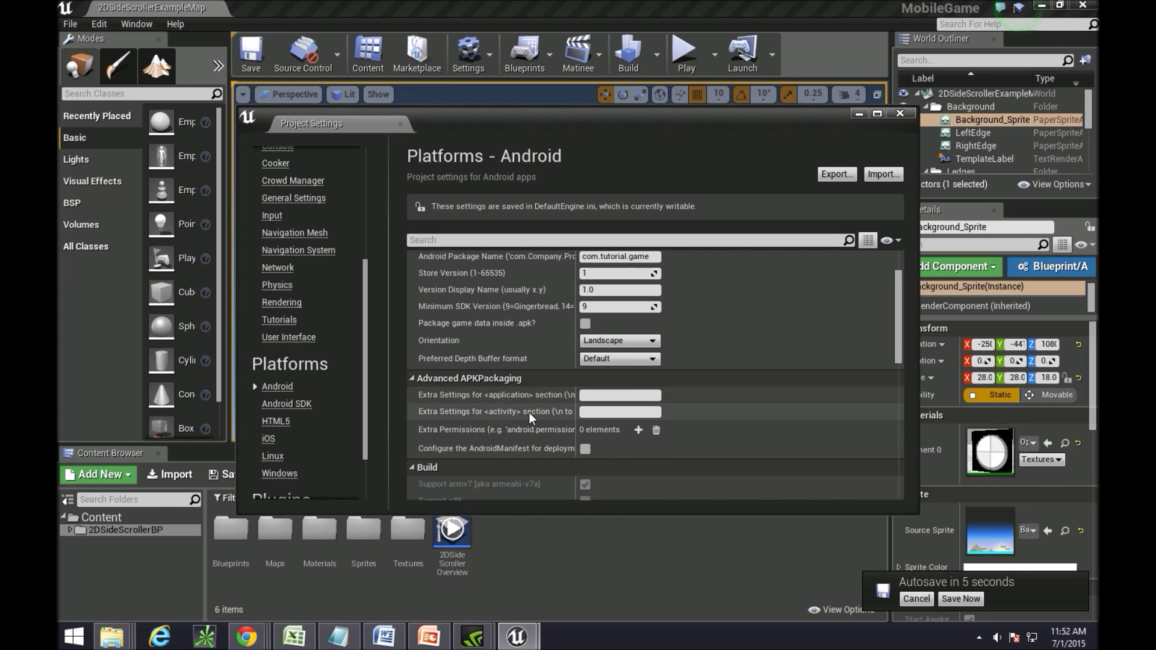
scroll(529, 413, "down", 1)
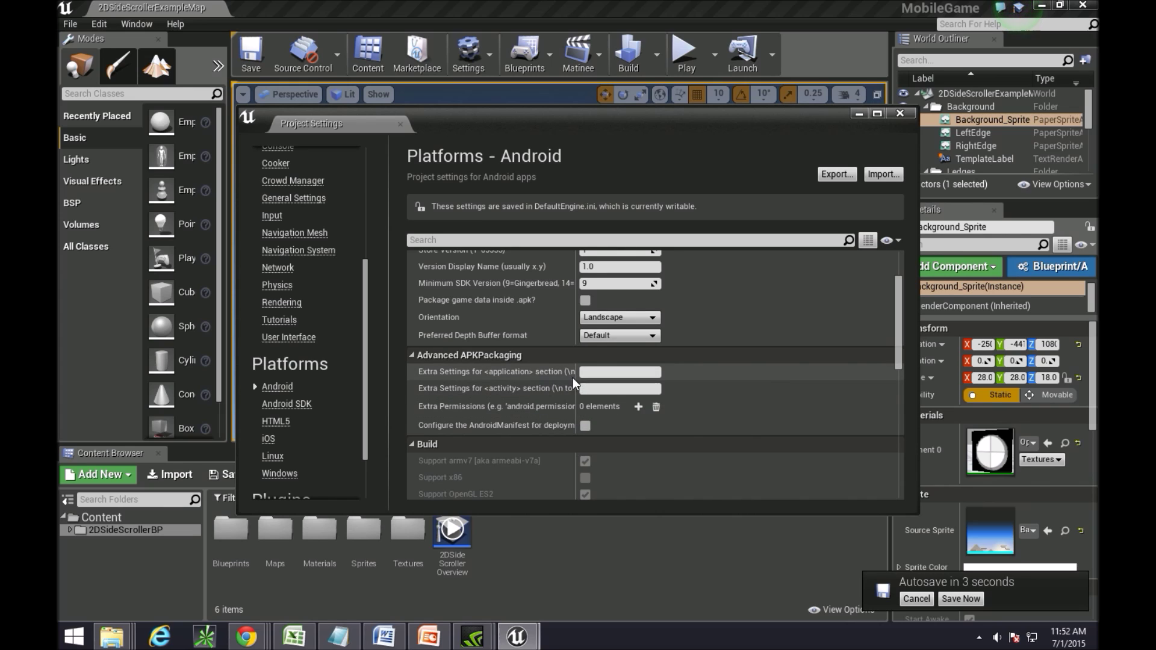
left_click_drag(582, 377, 657, 376)
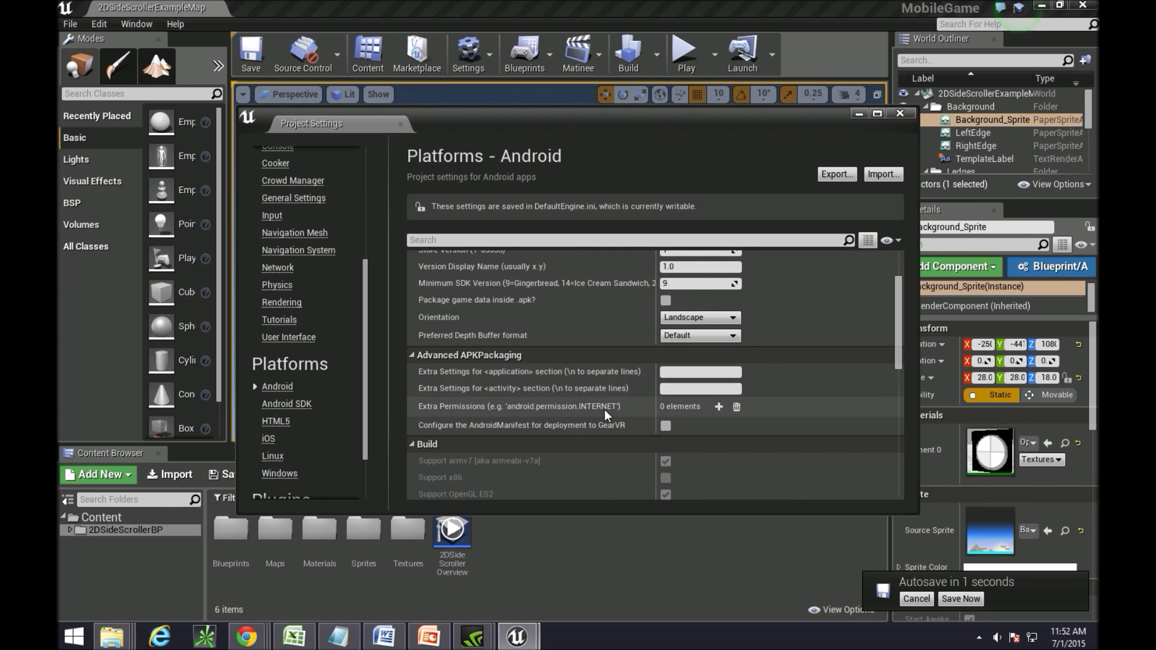
scroll(594, 422, "down", 1)
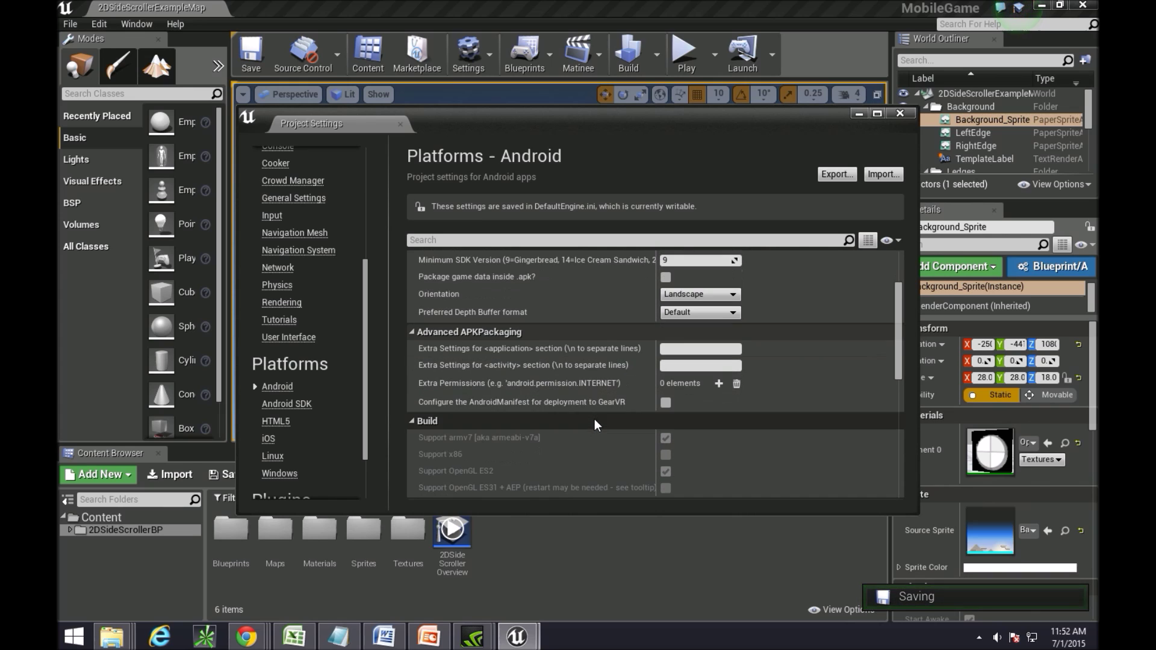
left_click(413, 332)
left_click(413, 350)
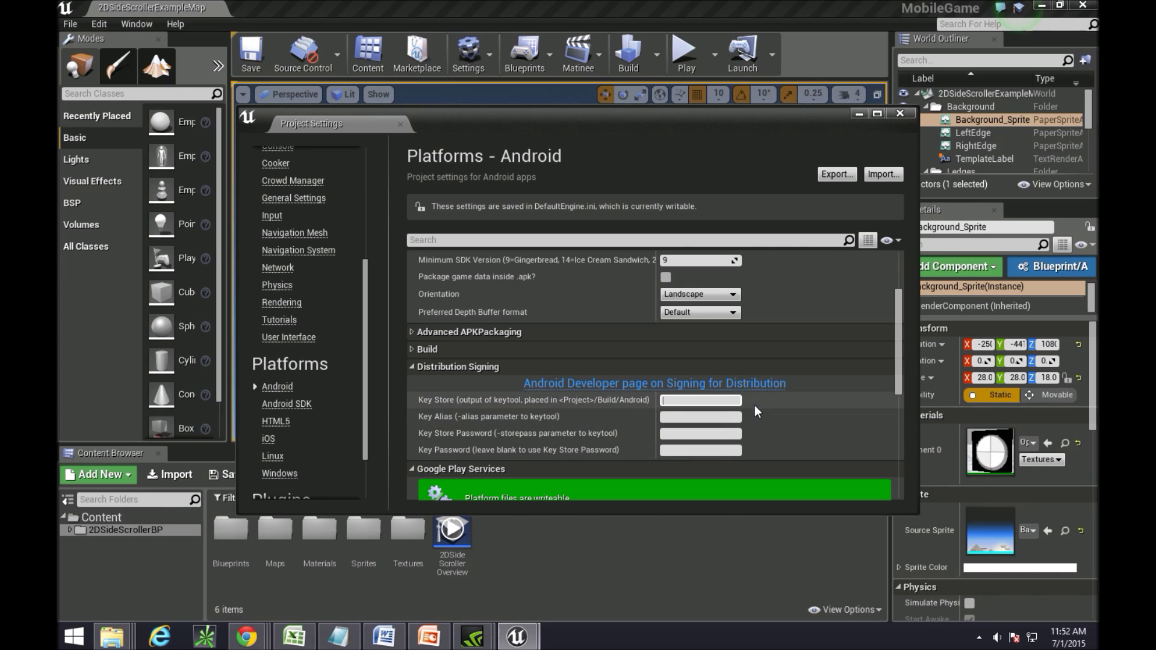
Set Key Store to mygame and enter the key store password.
scroll(749, 404, "down", 1)
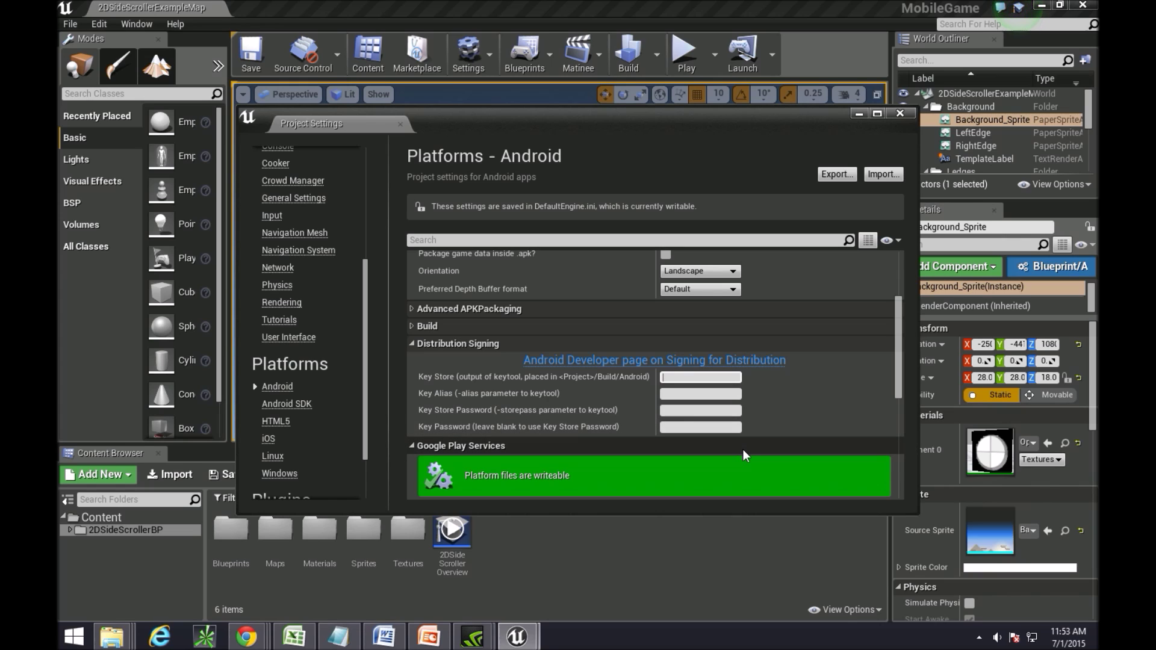
type("mygame")
left_click(687, 410)
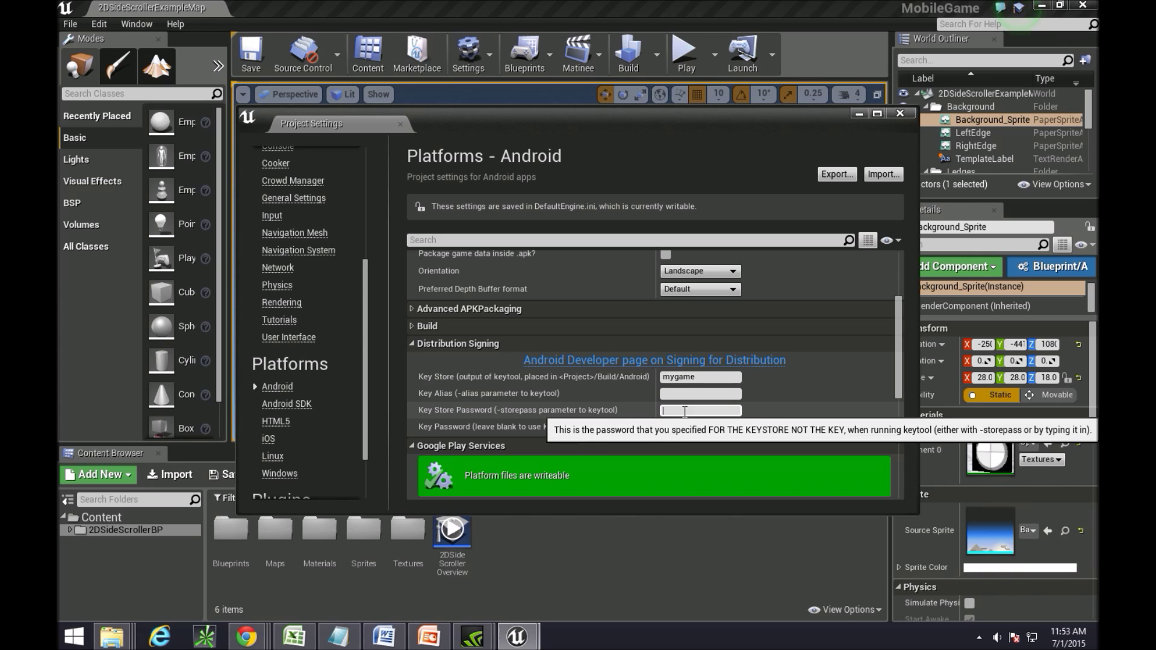
type("d")
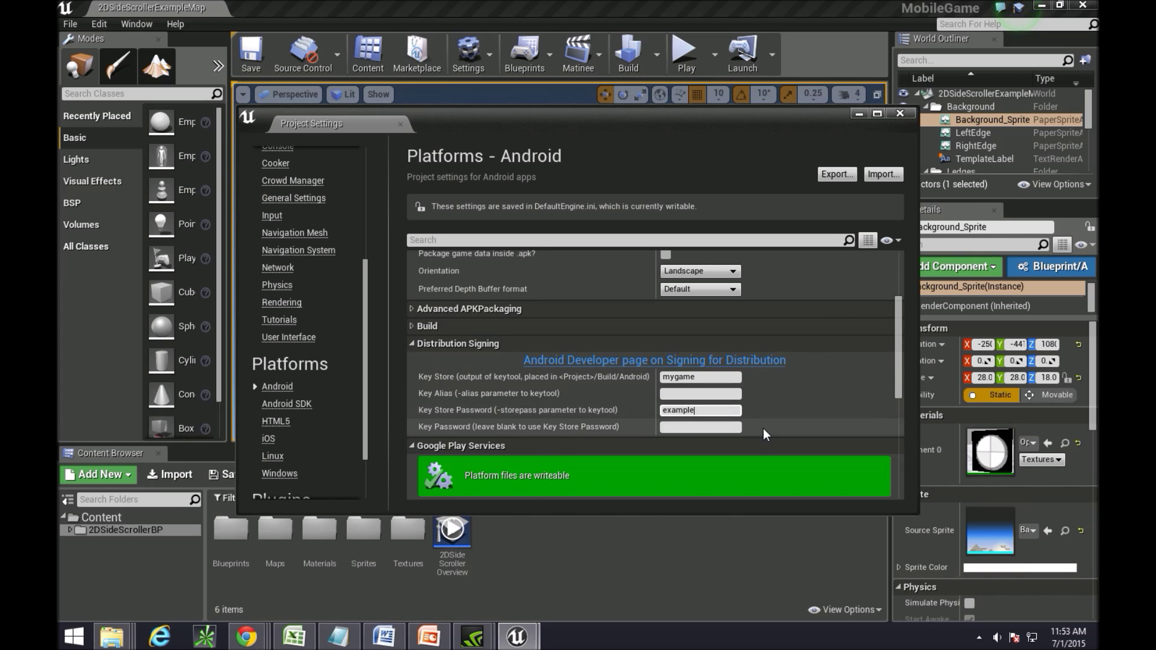
Scroll past Google Play Services and Icons to the Android SDK settings page.
scroll(763, 428, "down", 1)
scroll(772, 424, "down", 5)
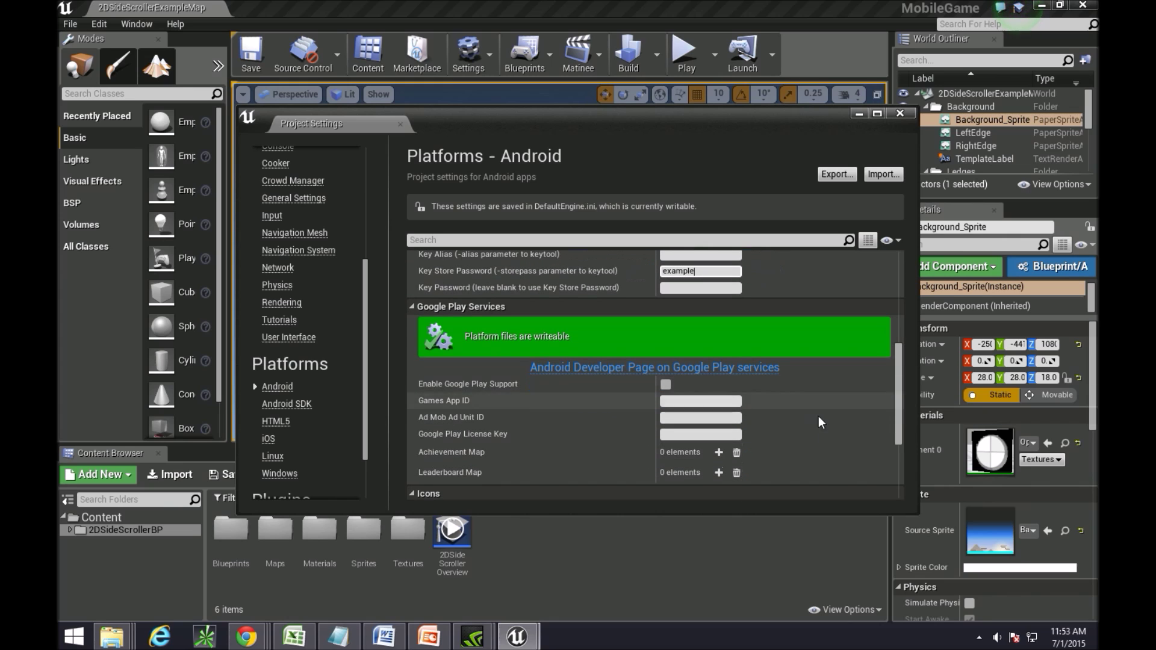
scroll(784, 426, "down", 3)
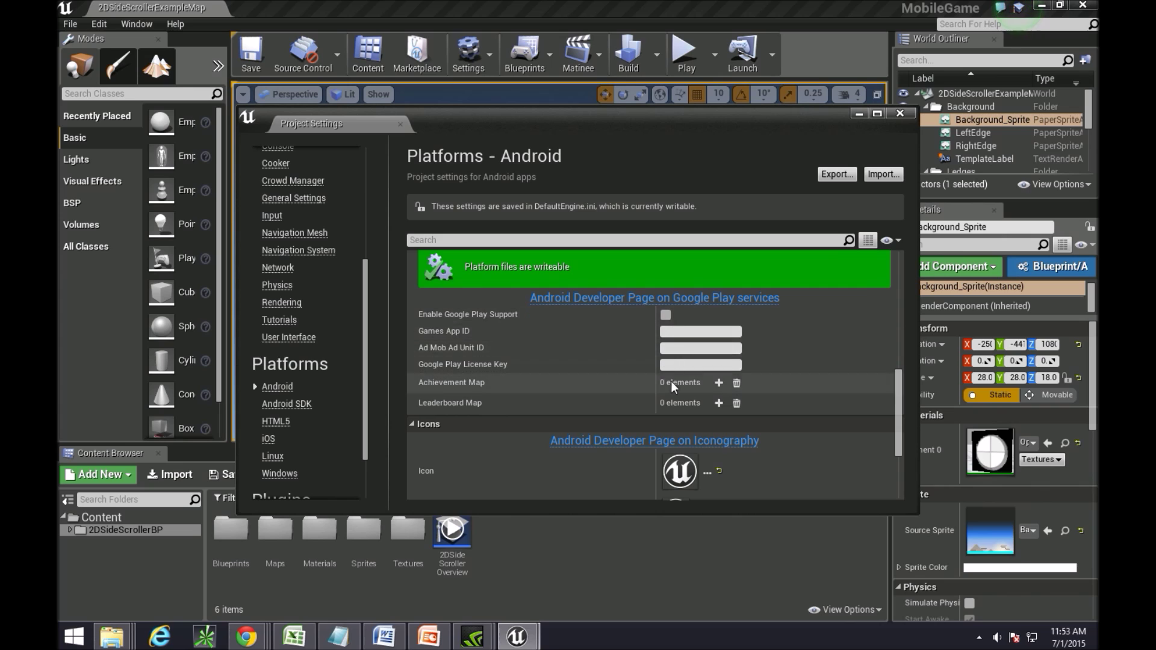
scroll(698, 354, "down", 3)
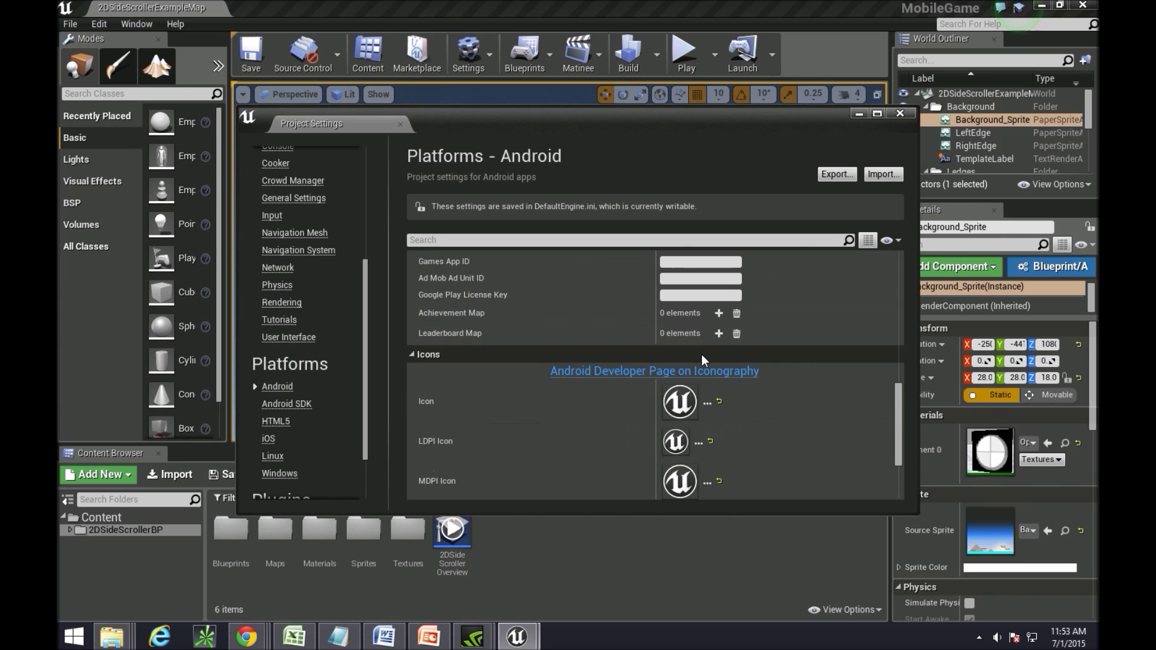
left_click(278, 404)
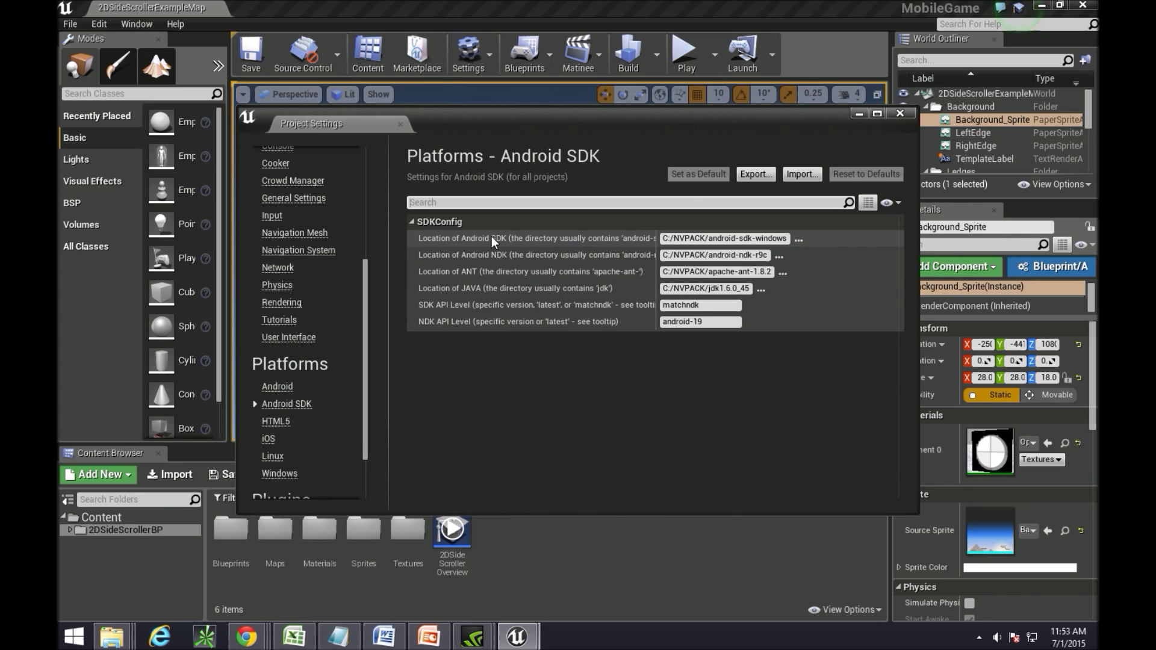
Widen the SDK name column, inspect the C:/NVPACK SDK path, then close Project Settings.
mouse_move(612, 242)
left_click_drag(656, 245, 755, 237)
left_click(786, 239)
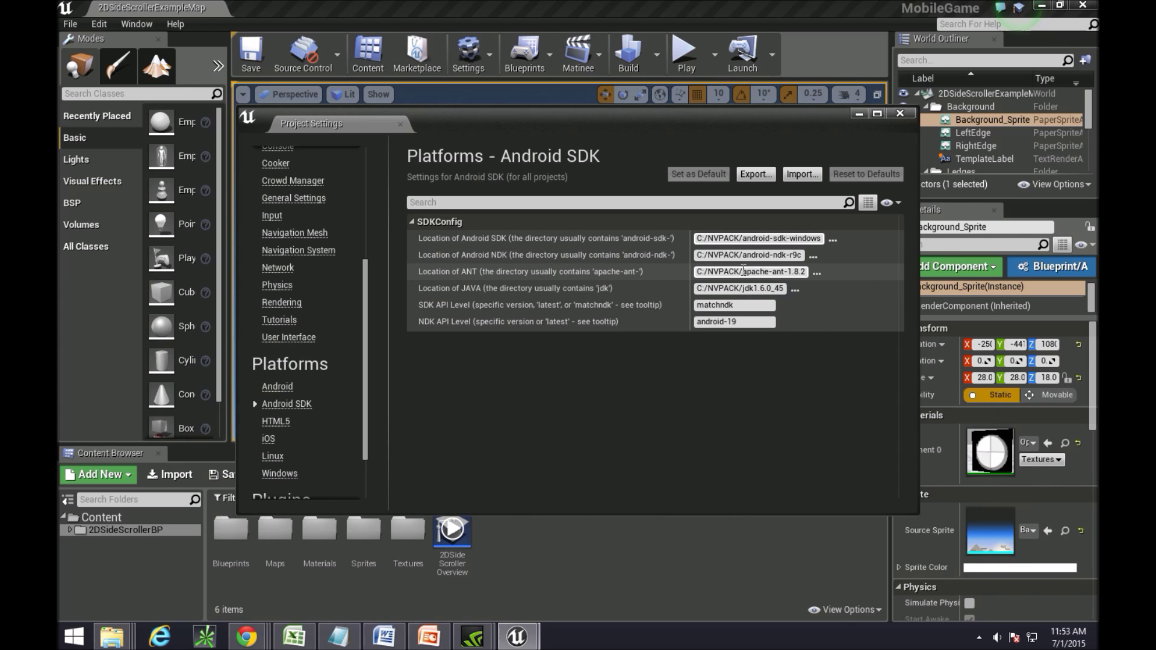
left_click_drag(728, 123, 691, 118)
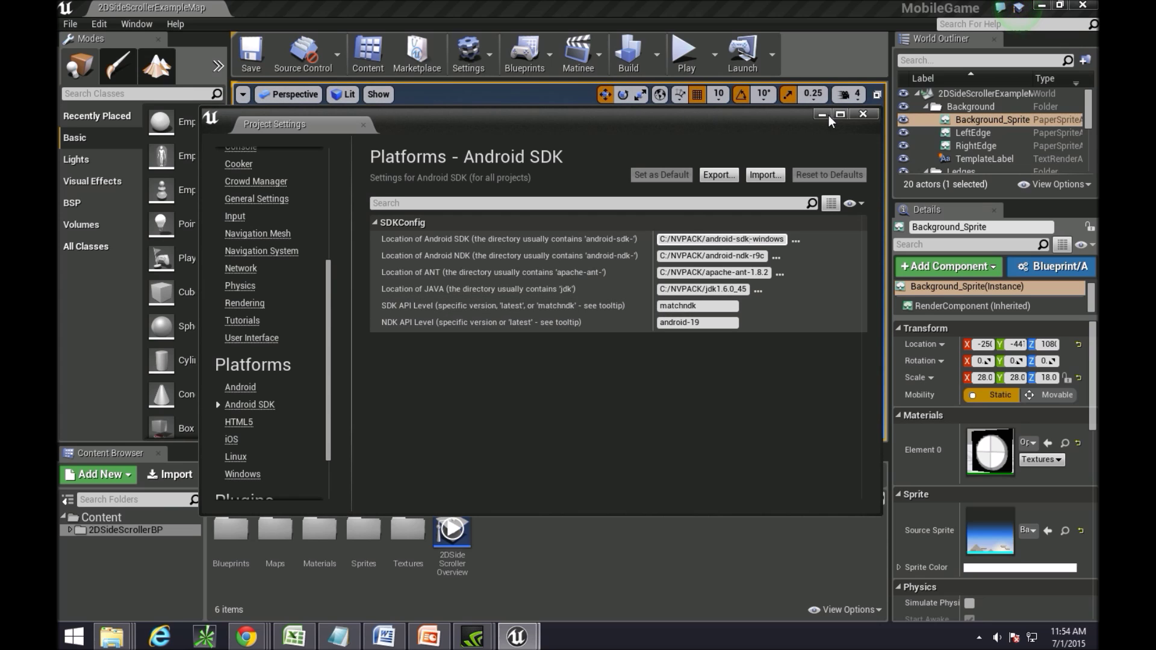
left_click(863, 114)
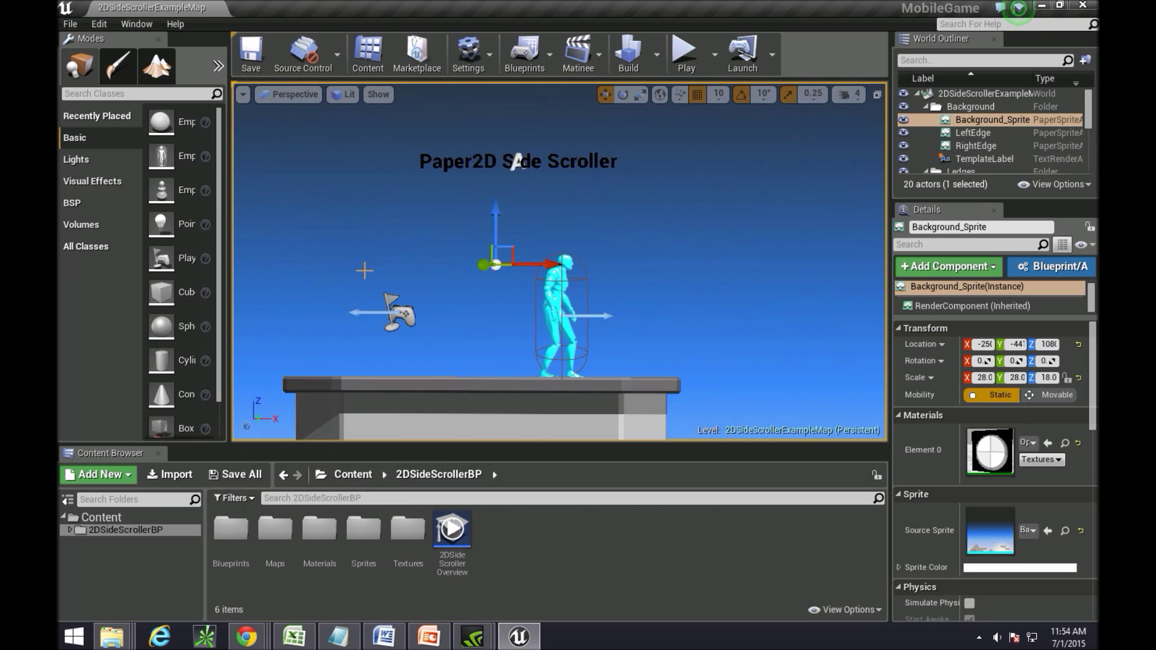
Launch the game on the SM_G900P phone and open the deployment's output log.
left_click(773, 54)
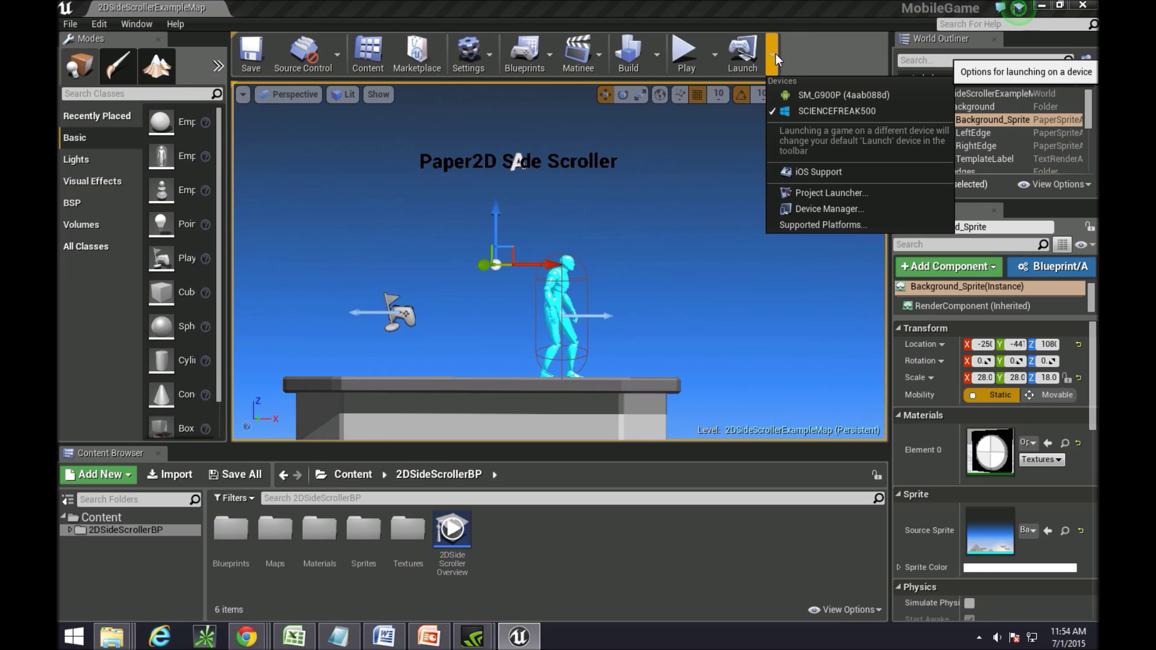
left_click(828, 98)
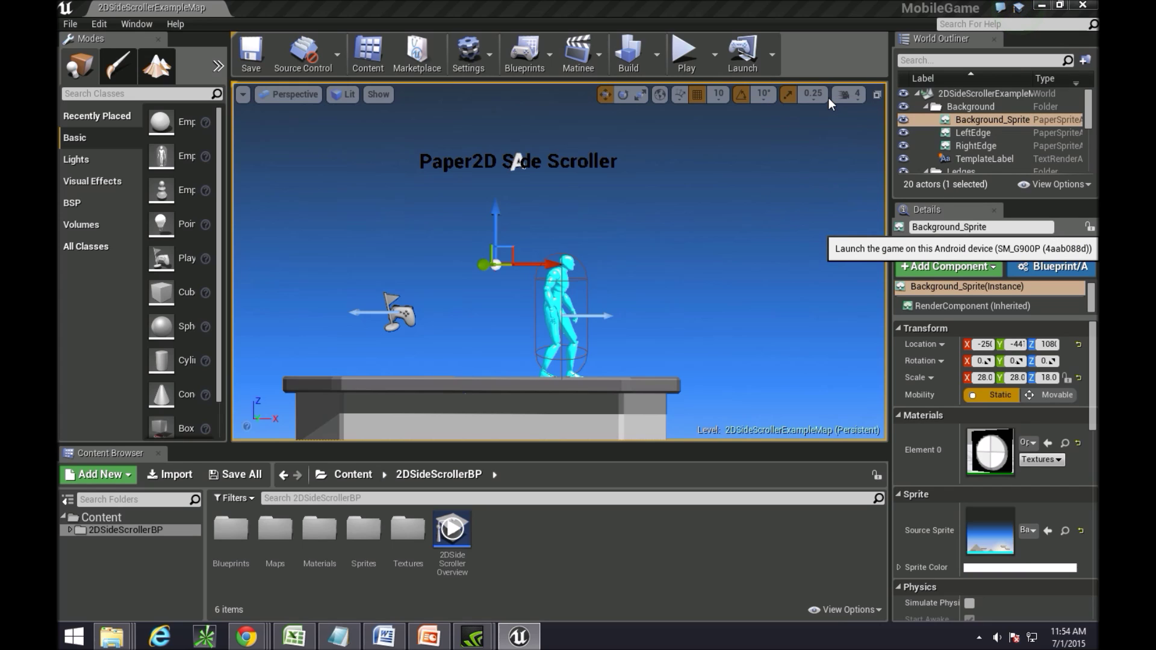
left_click(772, 59)
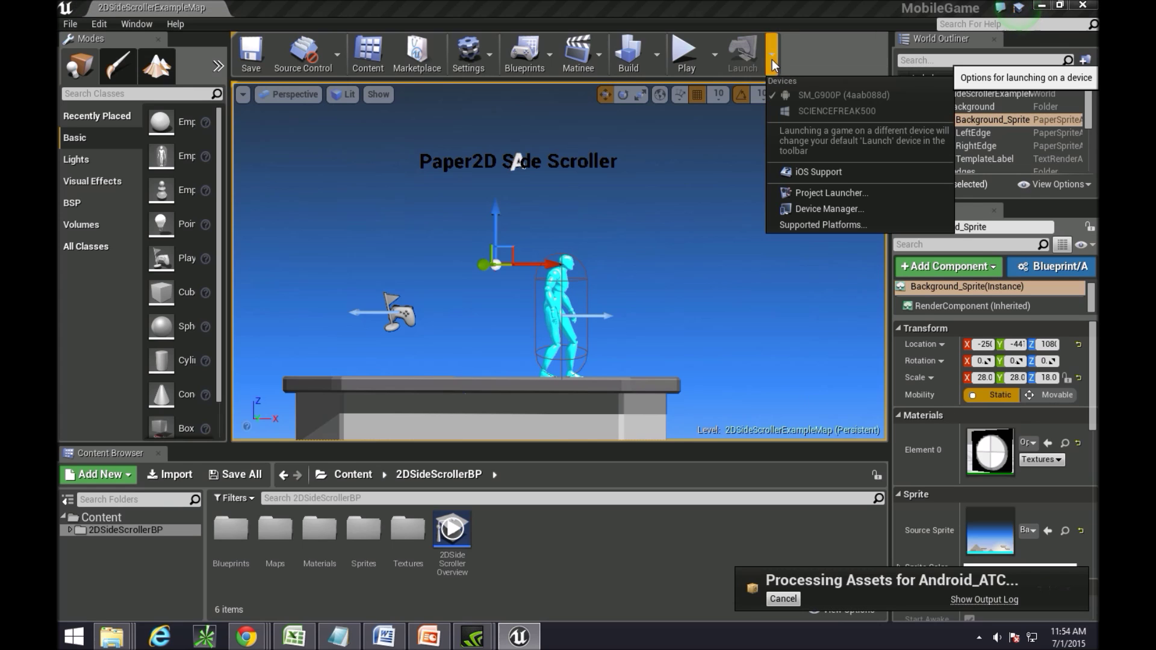
left_click(821, 46)
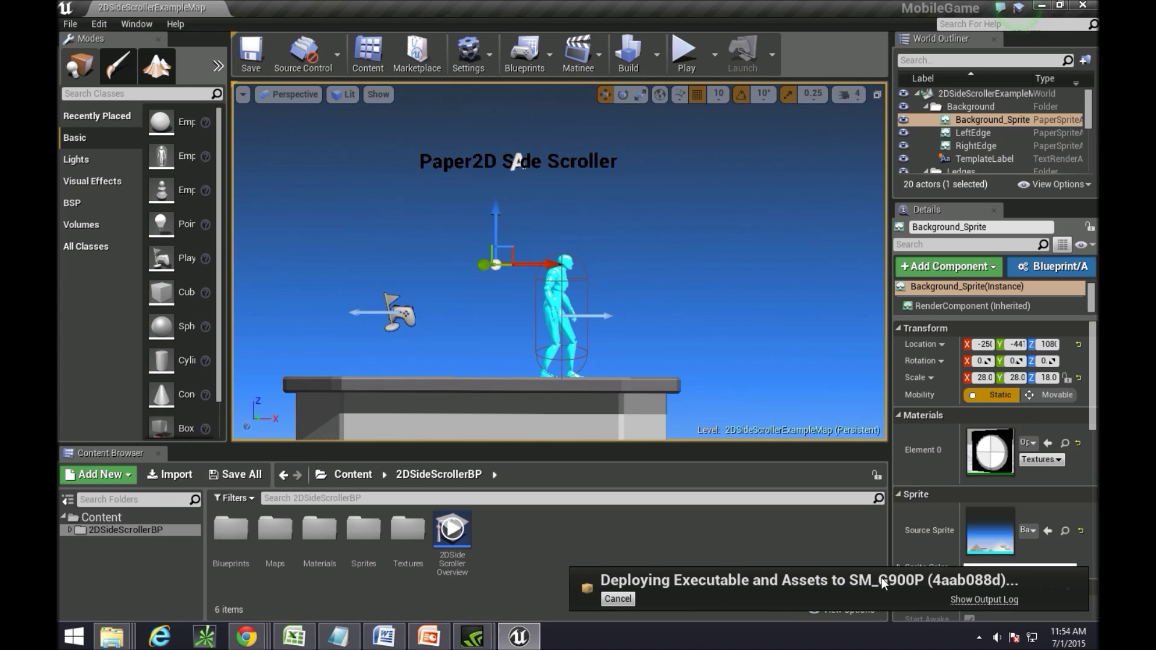
left_click(979, 599)
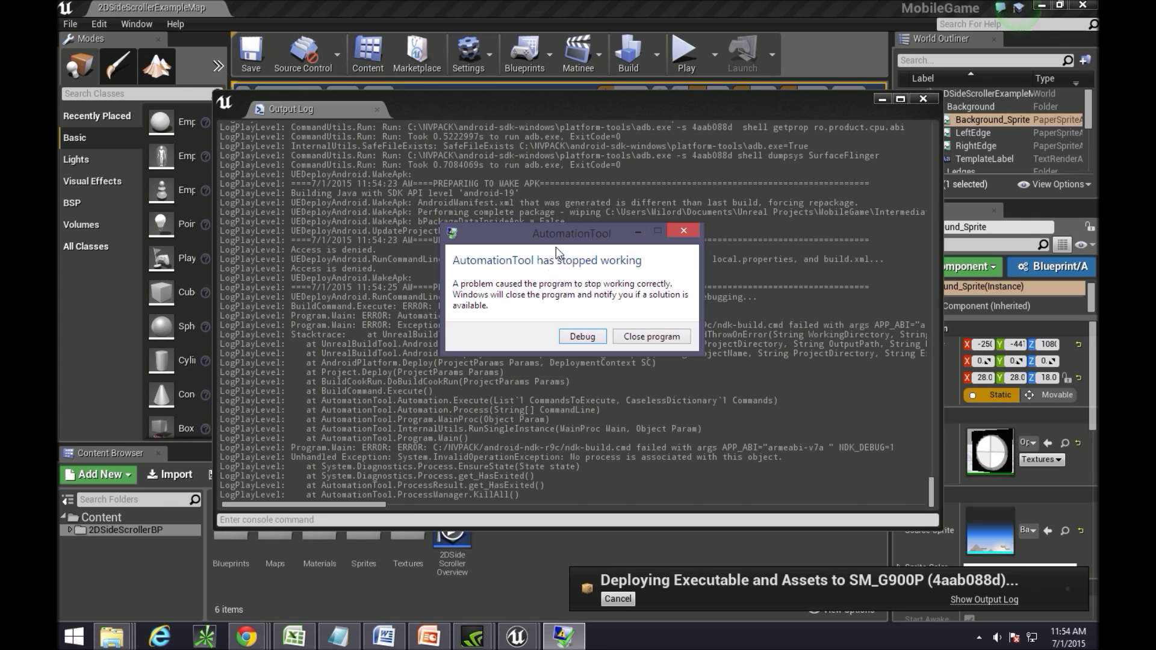
Dismiss the AutomationTool crash dialog and close the Output Log showing BUILD FAILED.
left_click(702, 197)
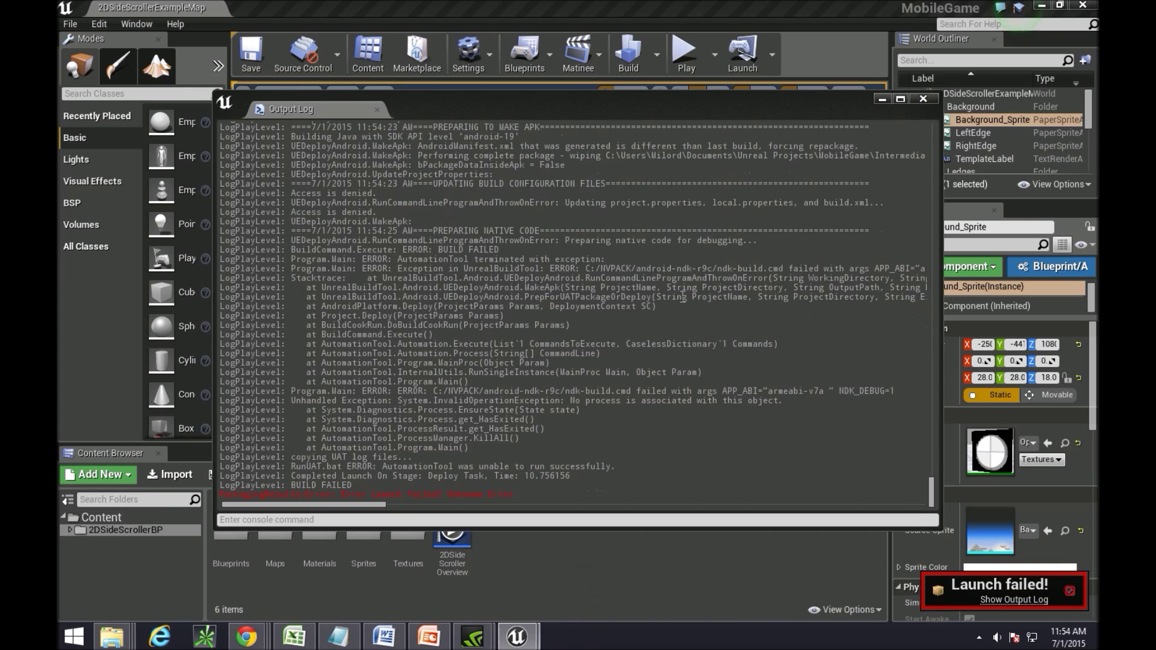
left_click_drag(640, 109, 626, 90)
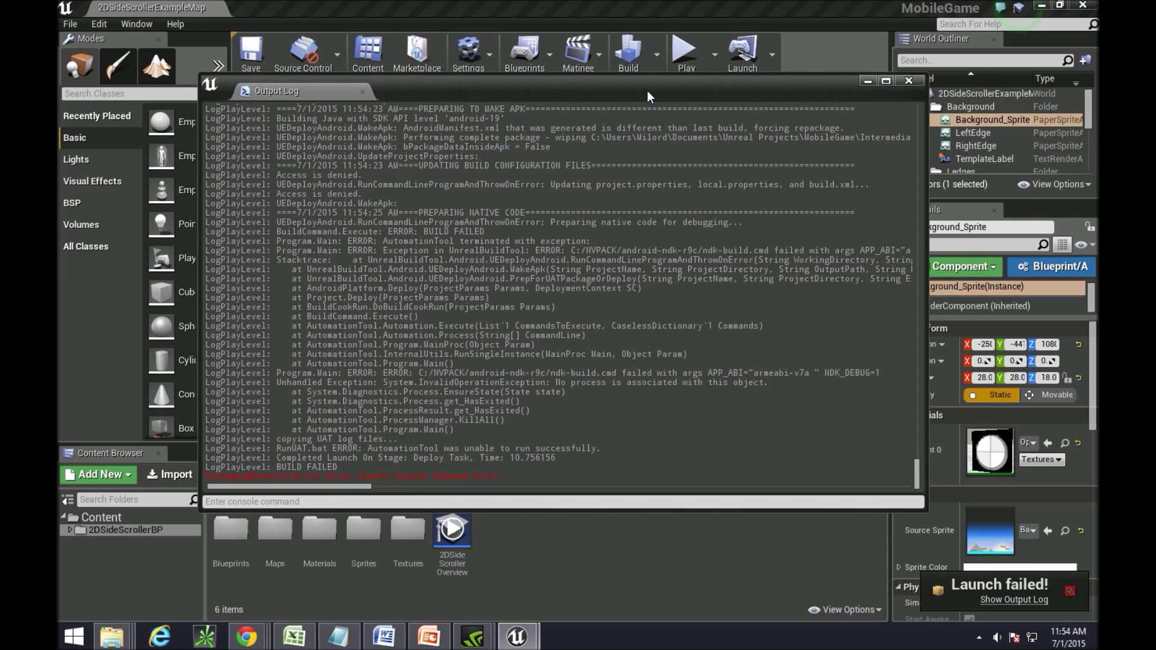
left_click_drag(648, 92, 641, 118)
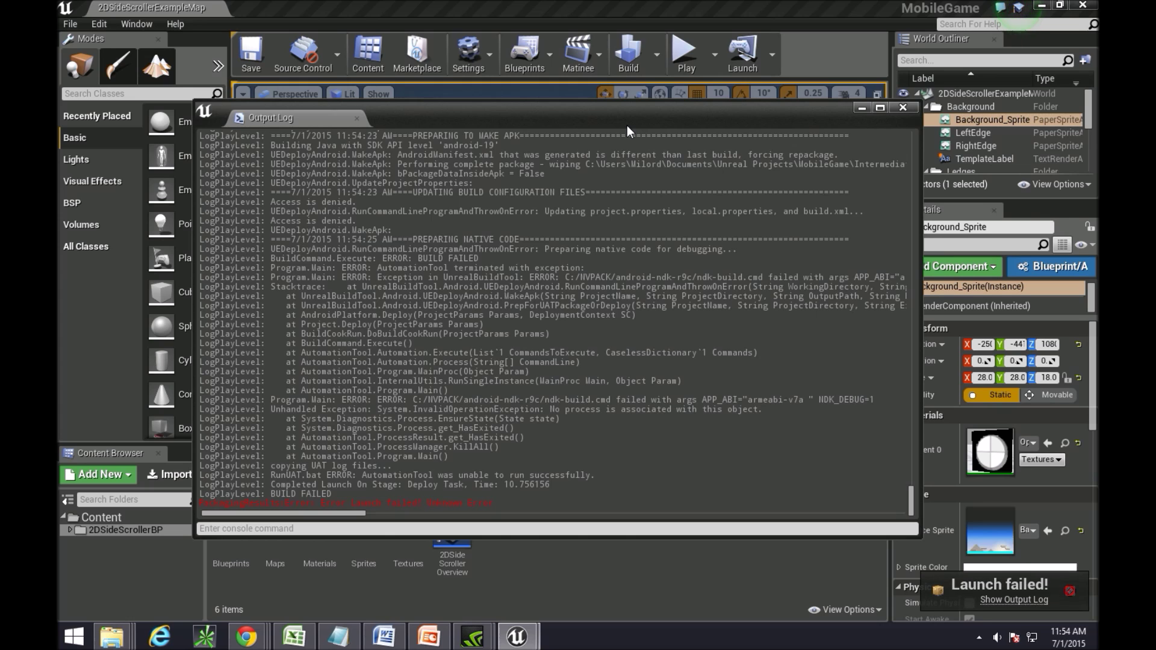
left_click(902, 107)
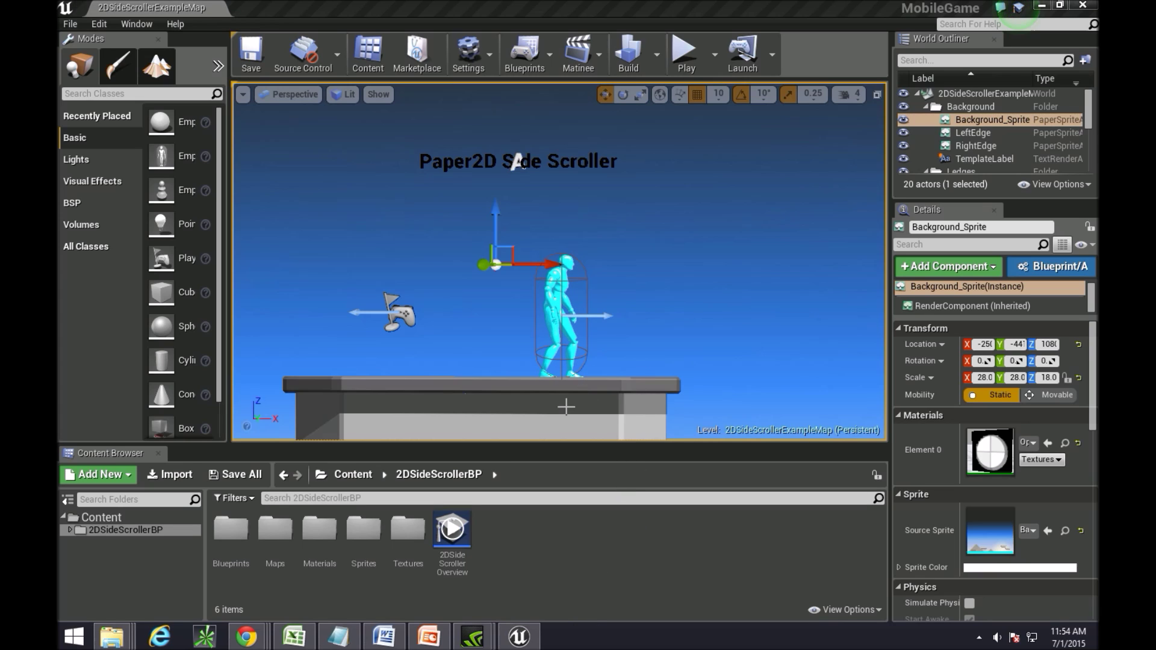
Open Task Manager through the Windows start search.
key("super+s")
type("task Manager")
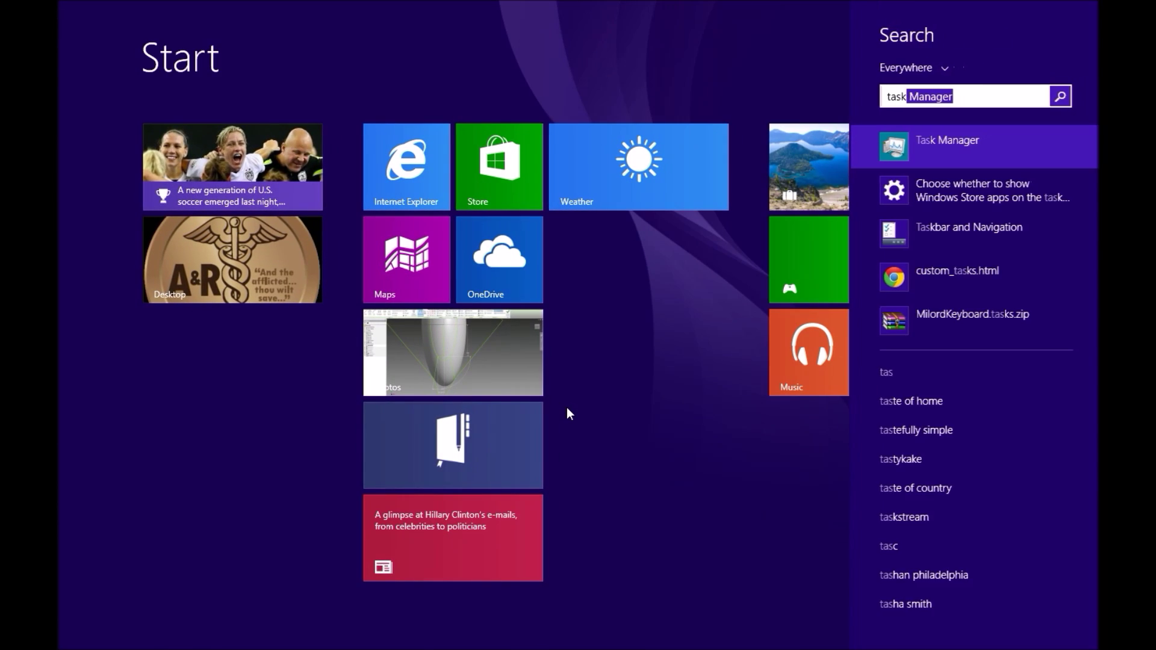
key("Return")
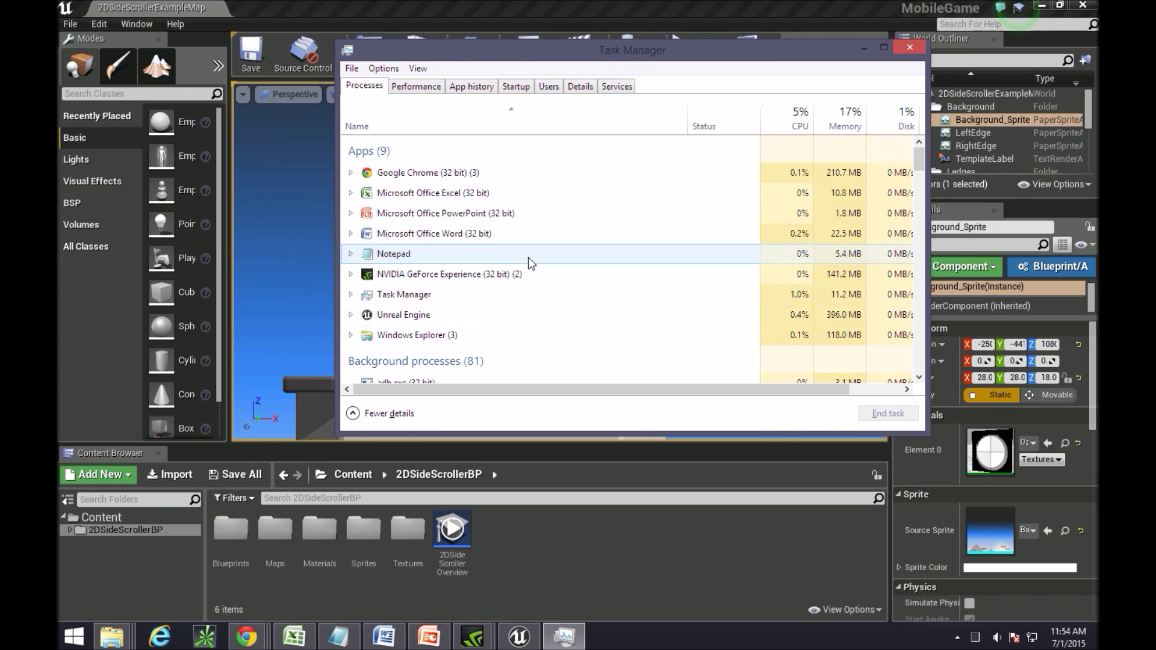
Open the file location of the running Unreal Engine process.
left_click(392, 316)
right_click(390, 315)
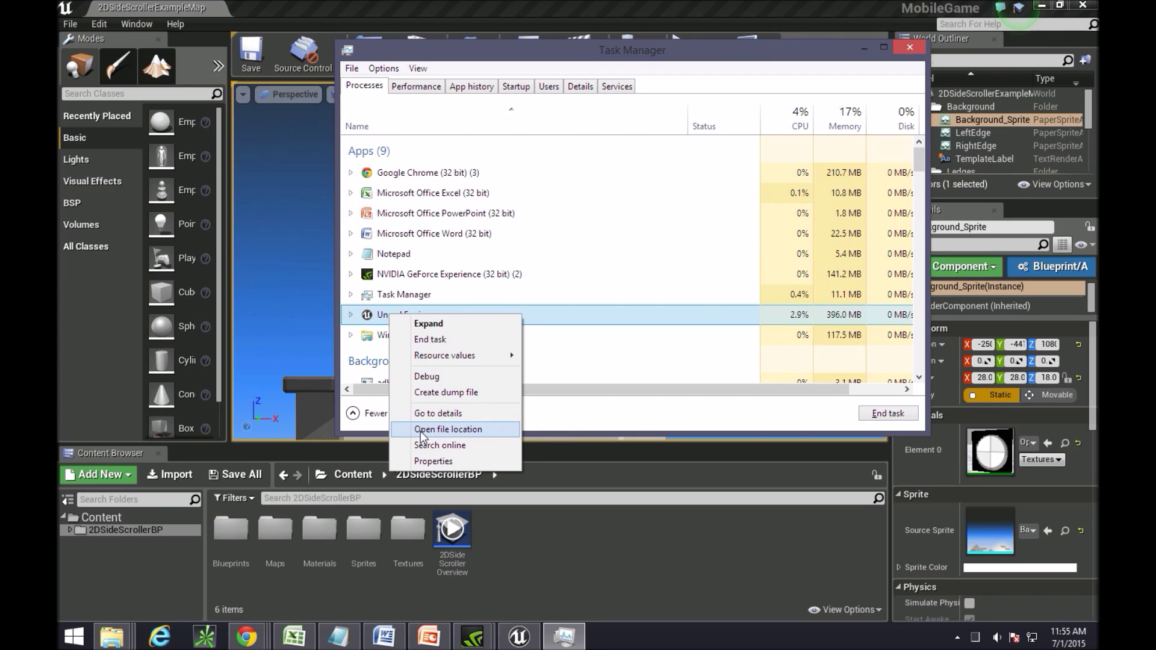
left_click(443, 430)
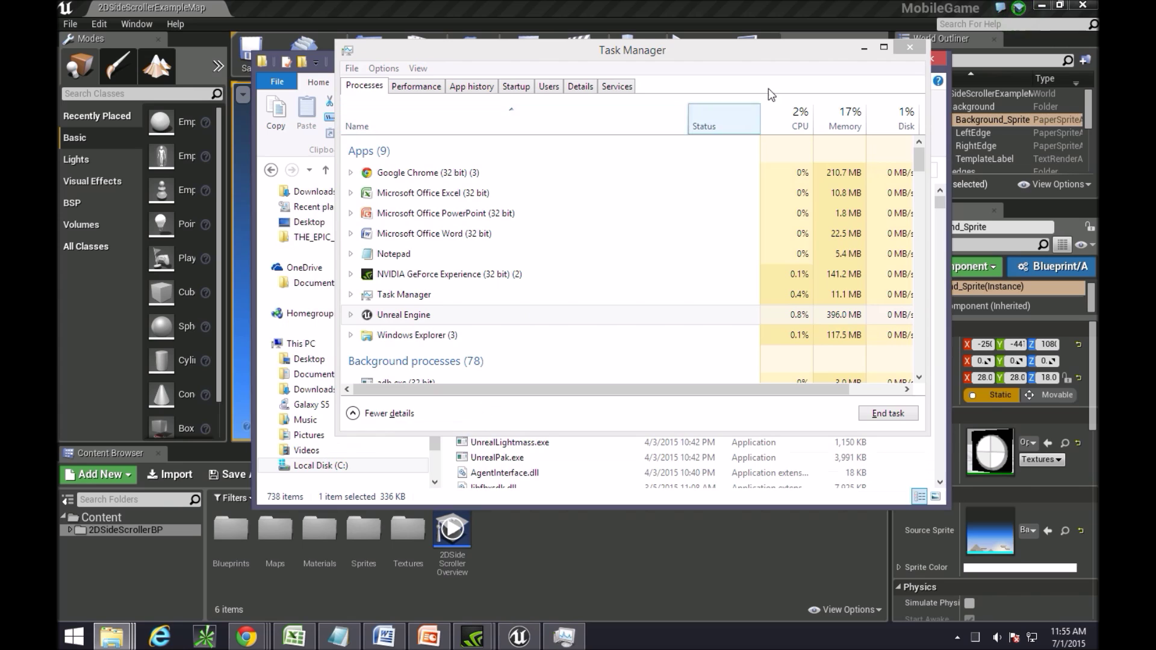
Minimize Task Manager and find UE4Editor.exe in Explorer, cancelling an accidental rename.
left_click(864, 47)
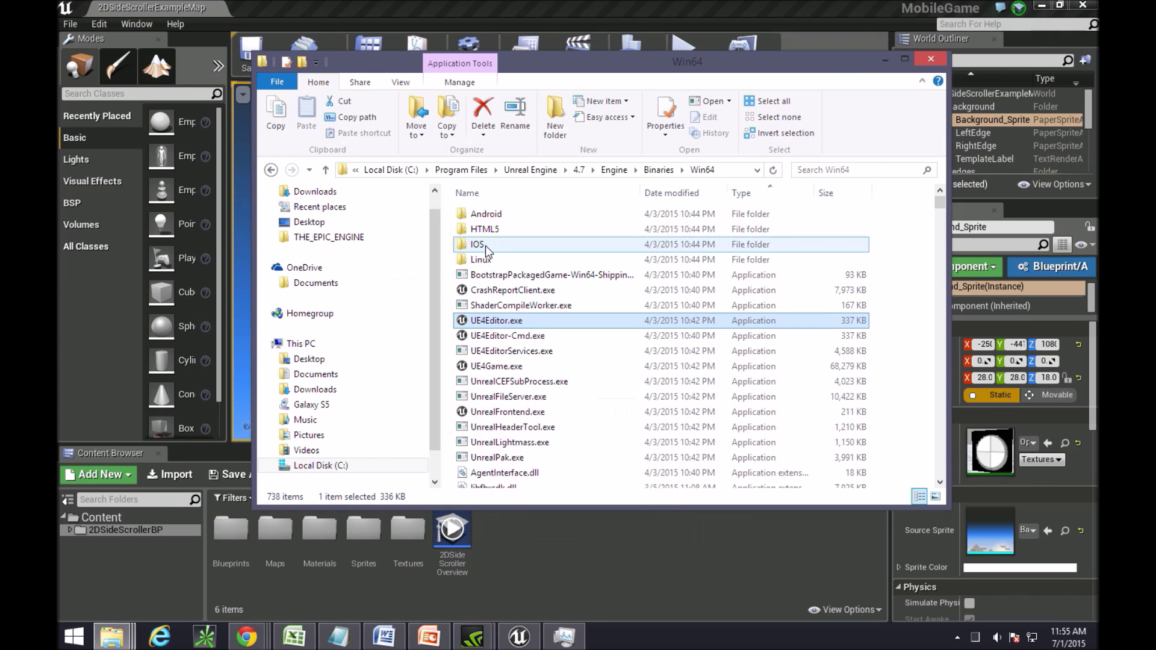
right_click(490, 328)
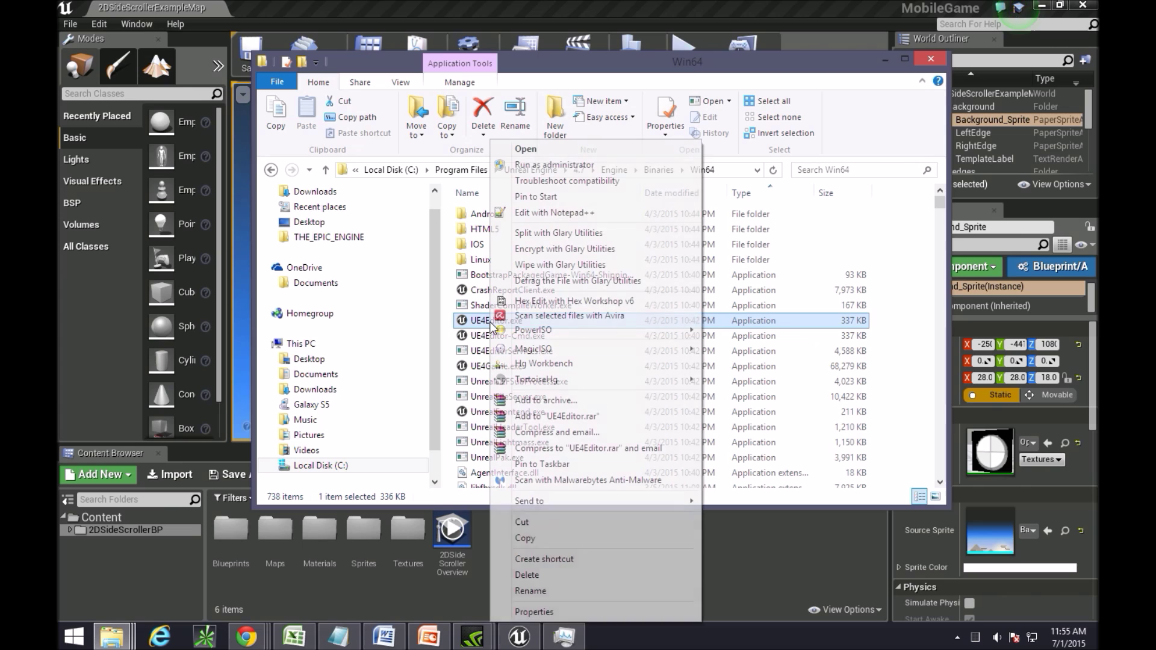
left_click(488, 326)
left_click(552, 325)
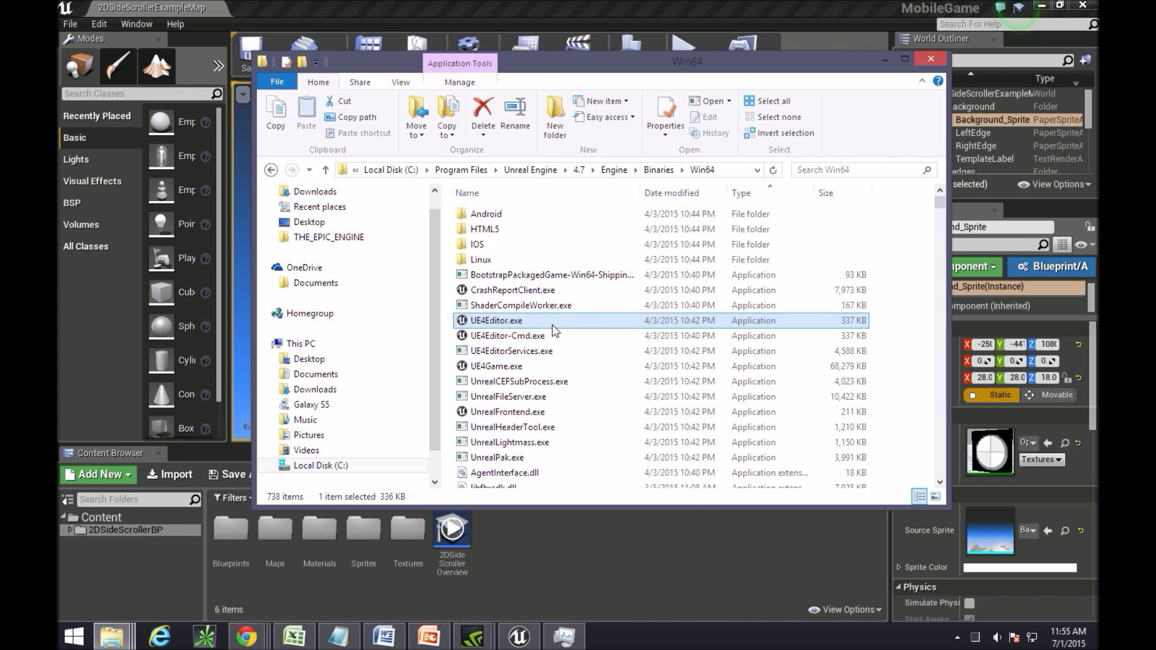
right_click(506, 322)
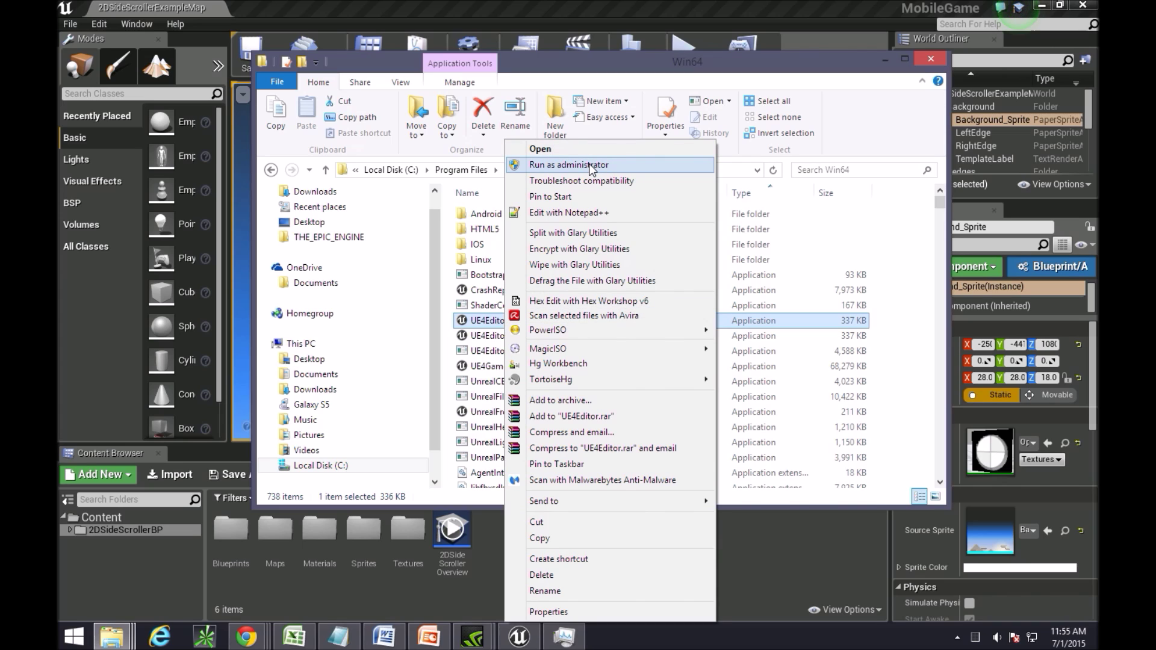
left_click(765, 65)
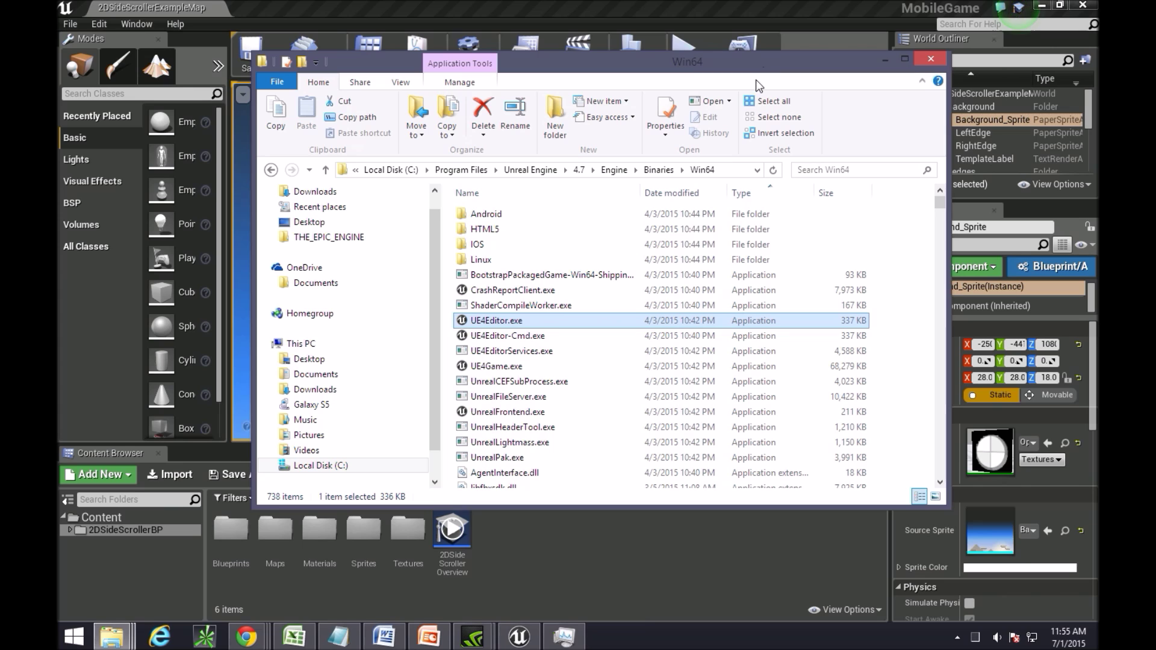
Run UE4Editor.exe as administrator, approve the UAC prompt, then minimize Explorer.
right_click(513, 322)
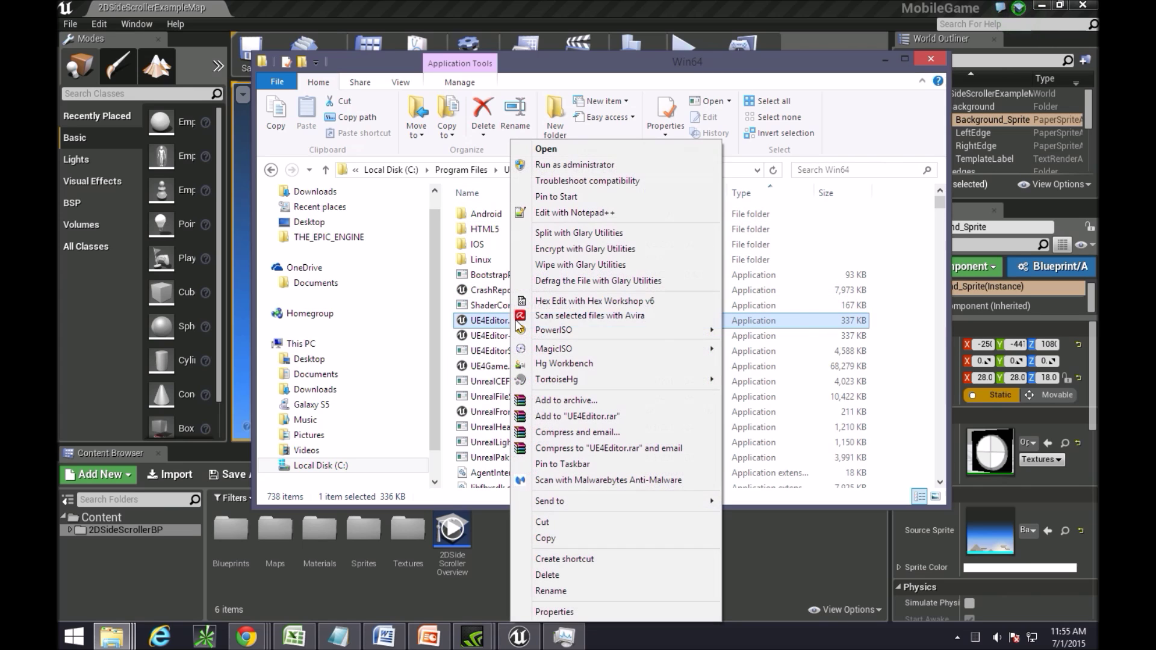
left_click(606, 167)
left_click(626, 349)
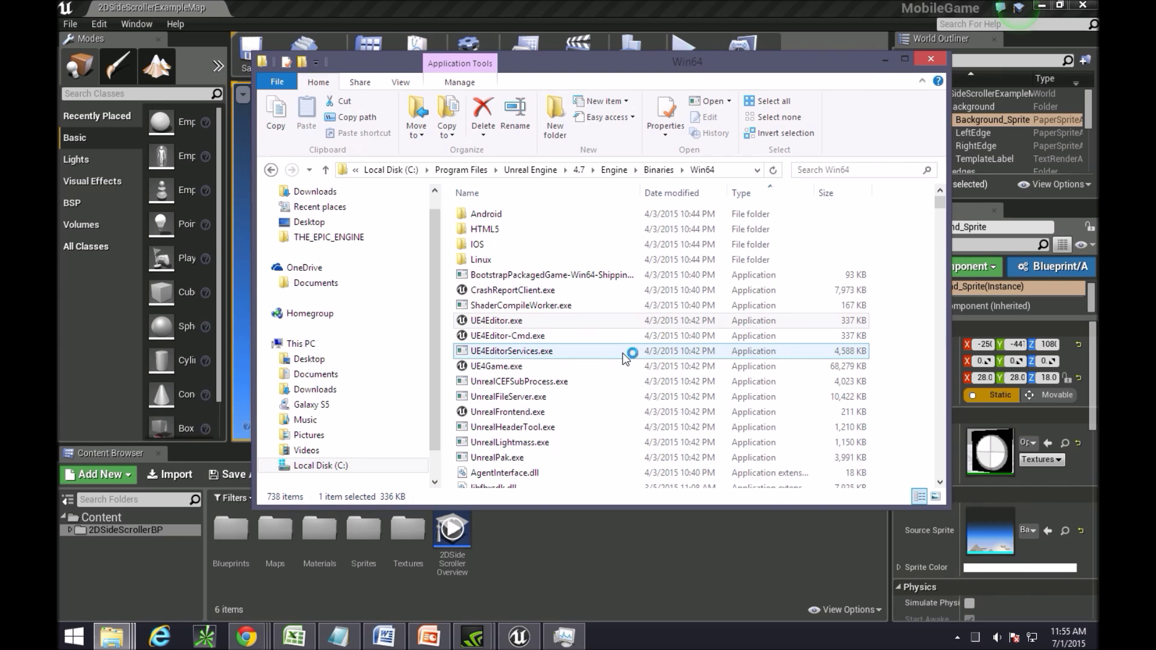
left_click(882, 59)
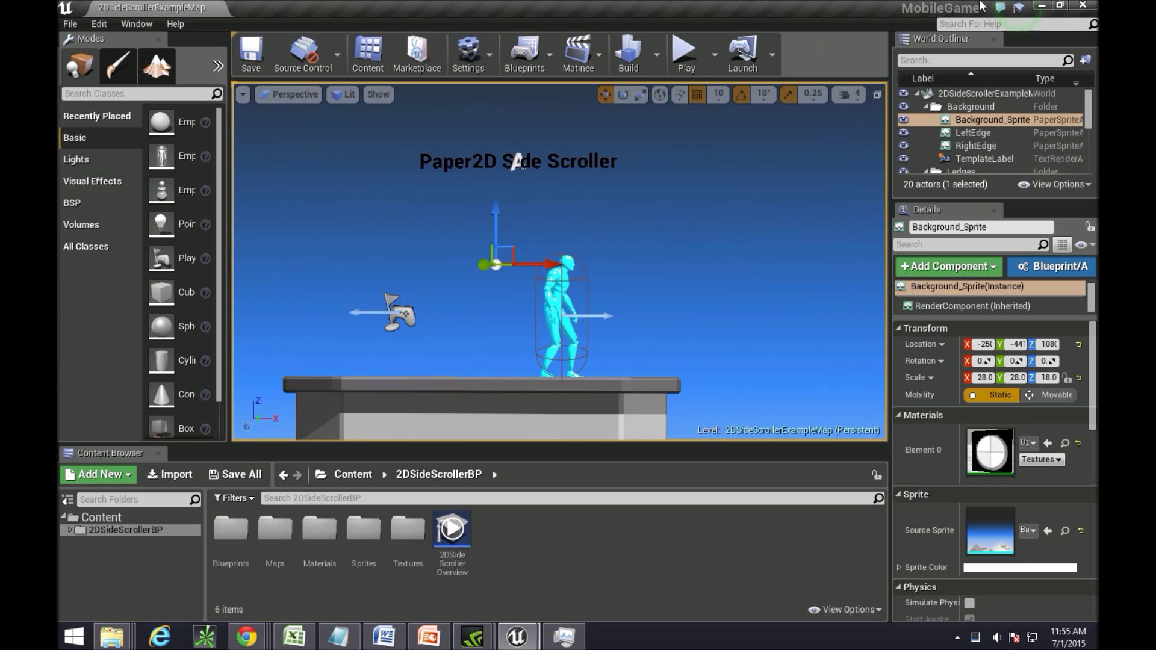
Dismiss the EpicGamesLauncher crash report and launch the game on the SM_G900P phone.
left_click(1041, 6)
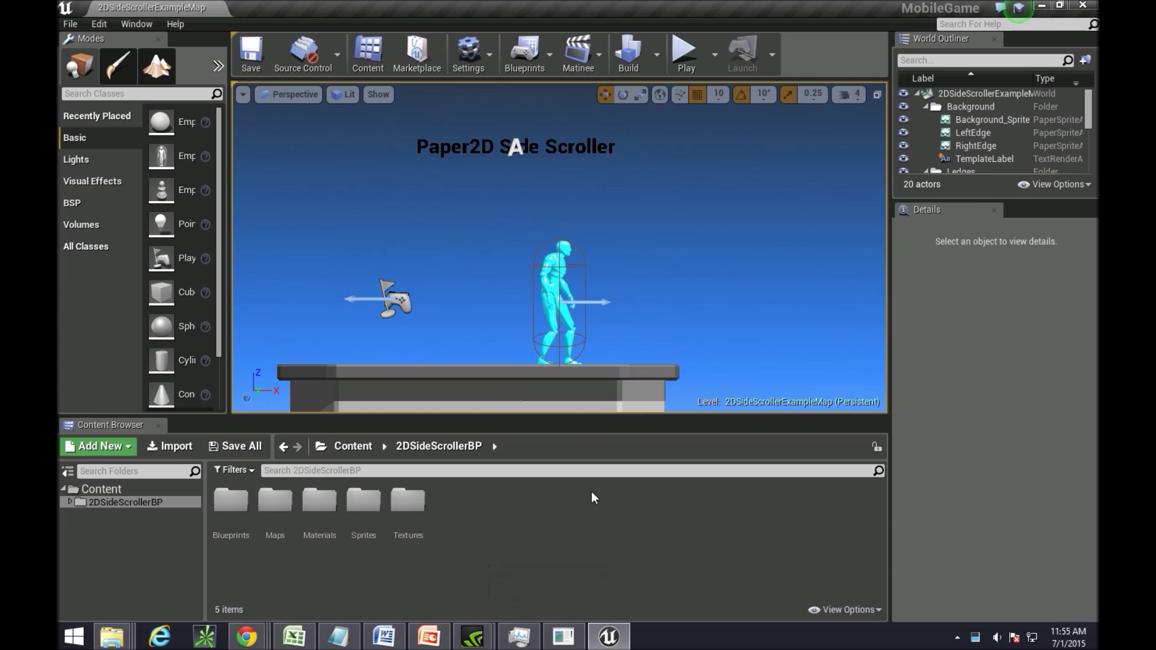
left_click(564, 639)
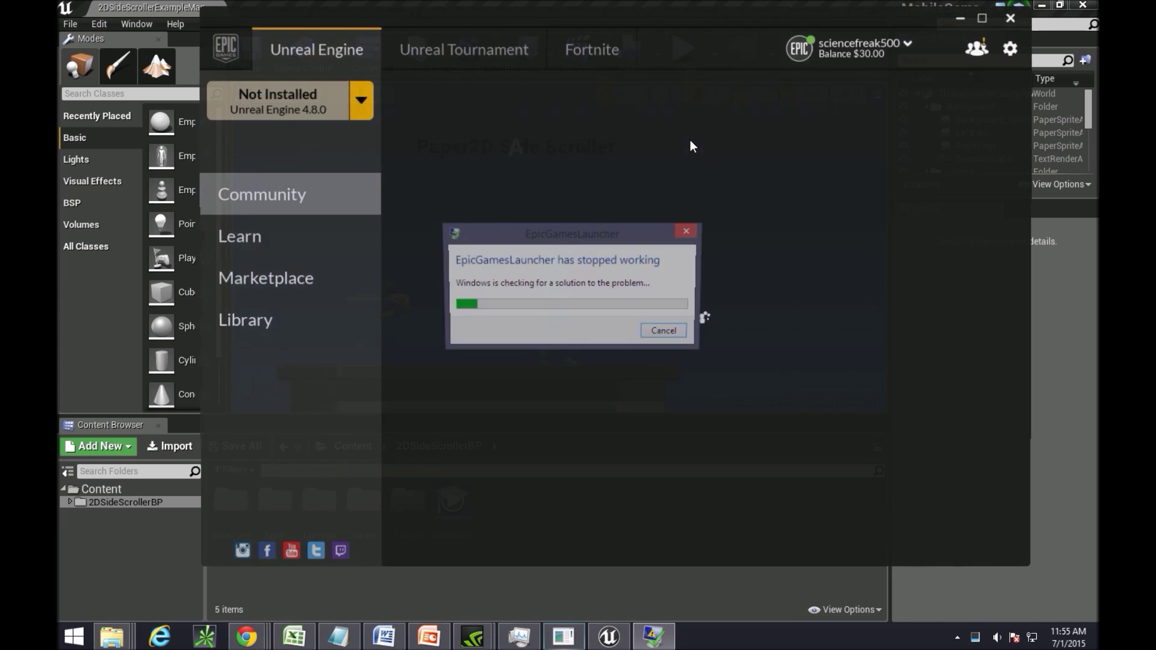
left_click(670, 334)
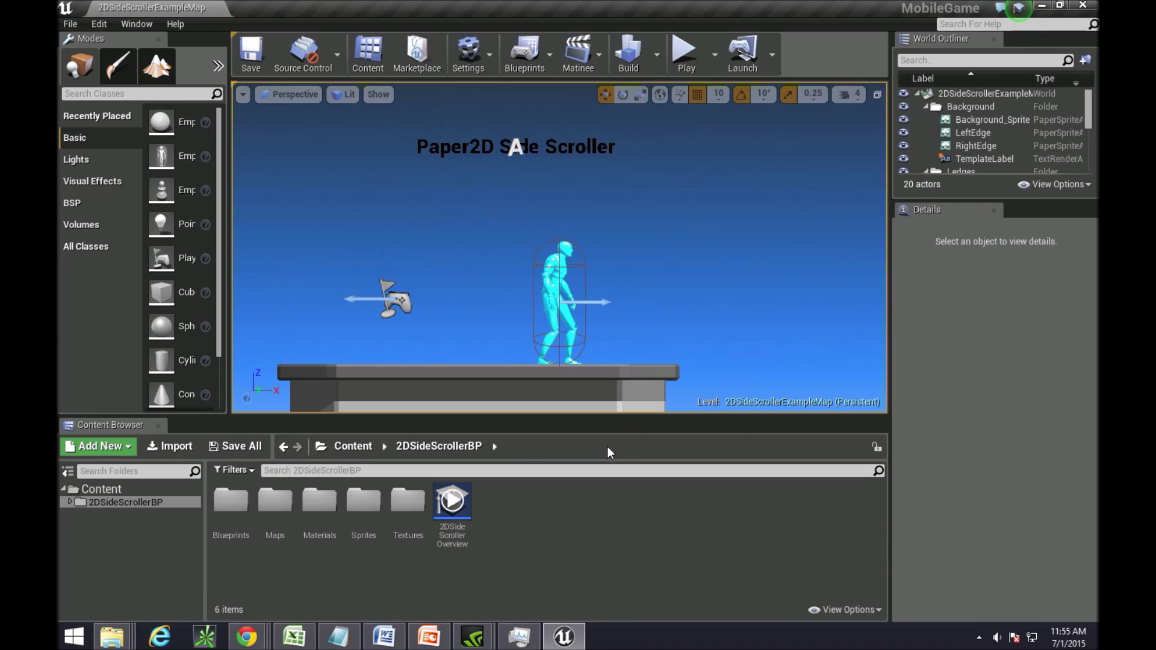
left_click(773, 54)
left_click(801, 94)
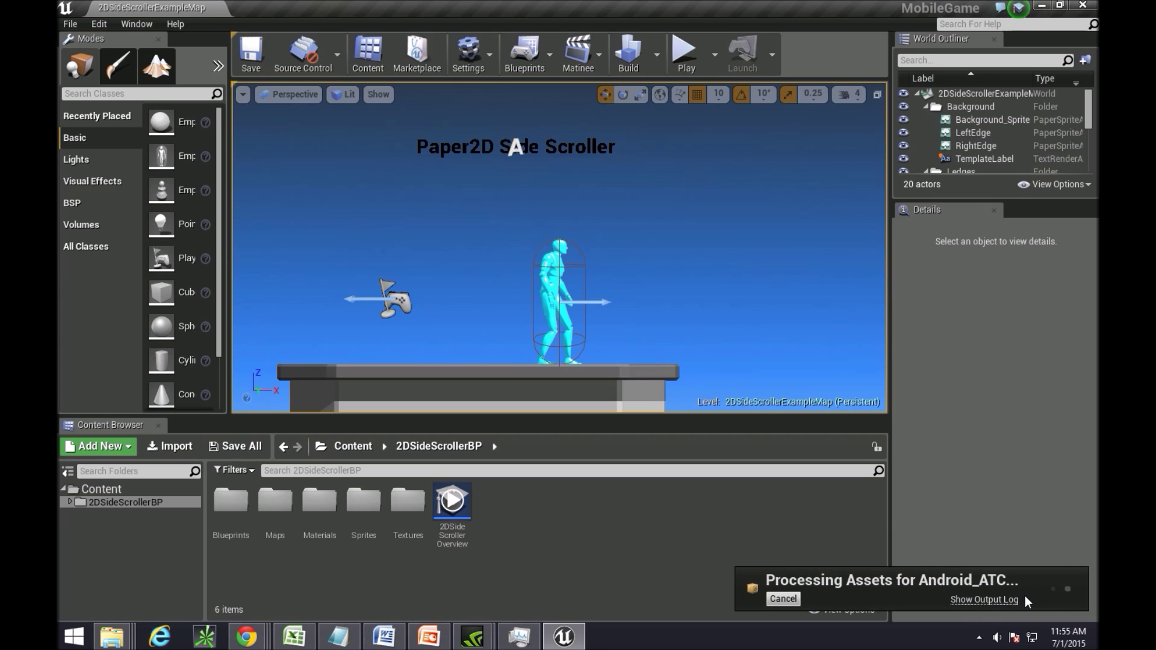
Follow the Output Log to the bottom until it shows BUILD SUCCESSFUL and Launch complete.
left_click(988, 599)
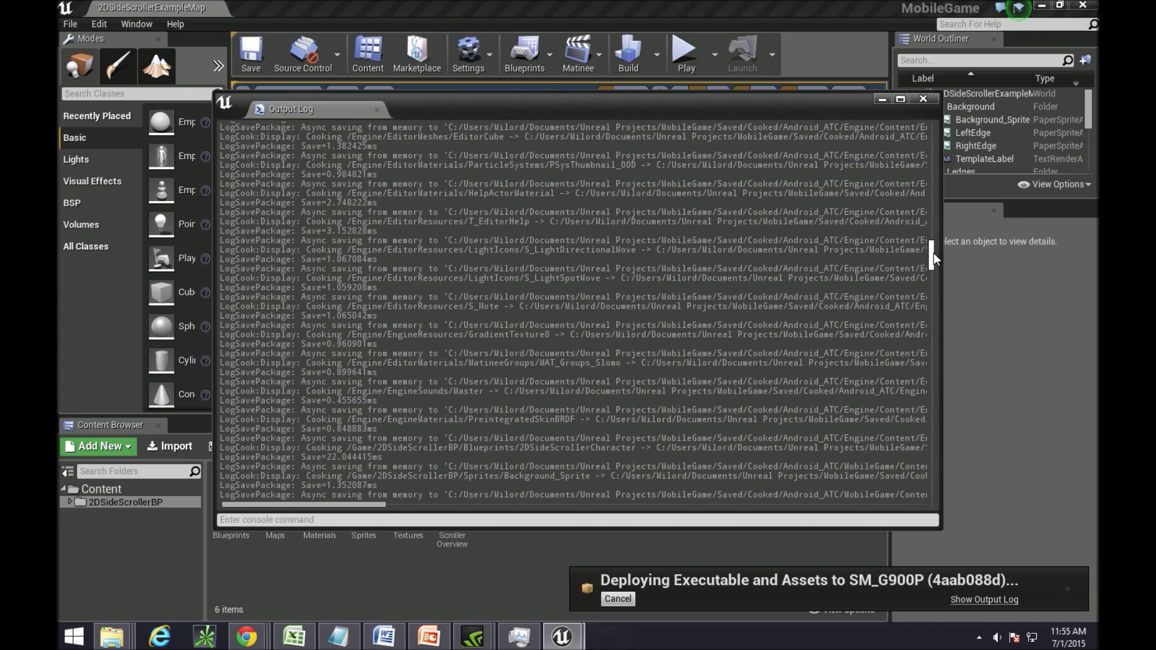
left_click_drag(933, 252, 896, 506)
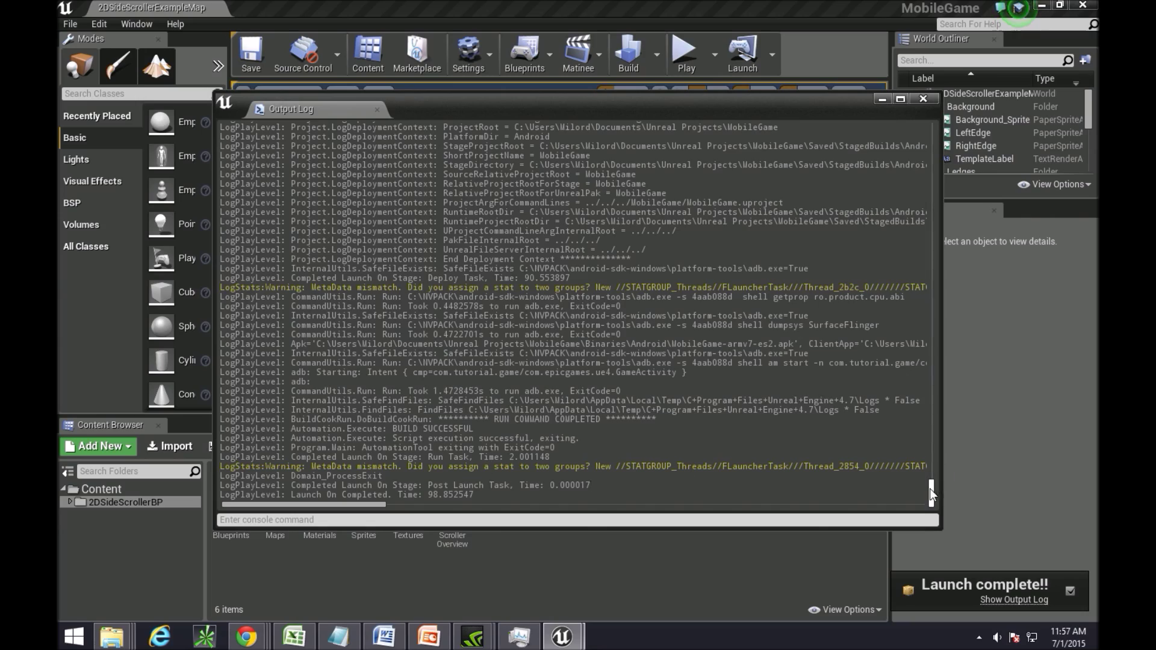
left_click_drag(929, 489, 930, 494)
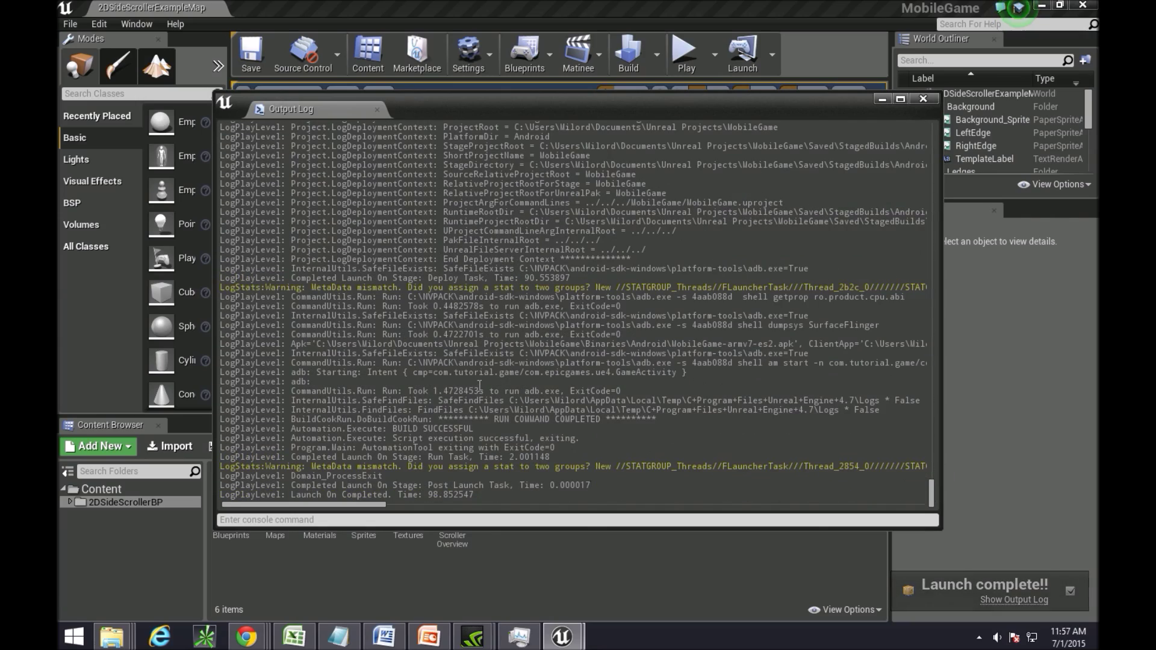
scroll(480, 386, "up", 10)
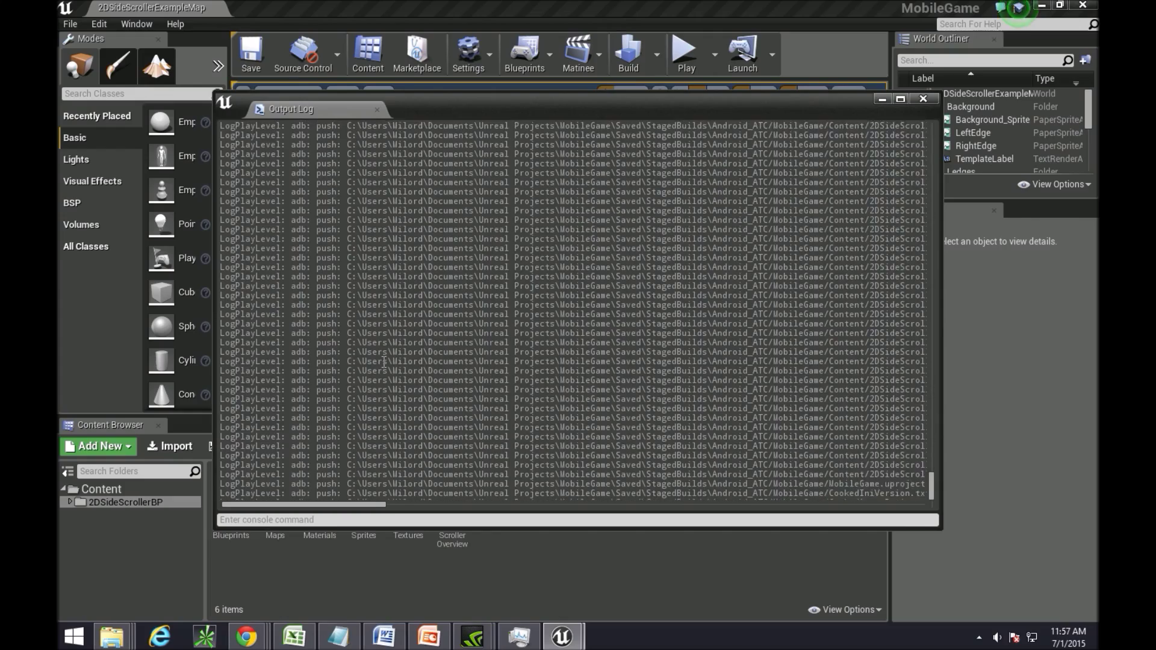
scroll(383, 362, "up", 5)
scroll(640, 376, "up", 5)
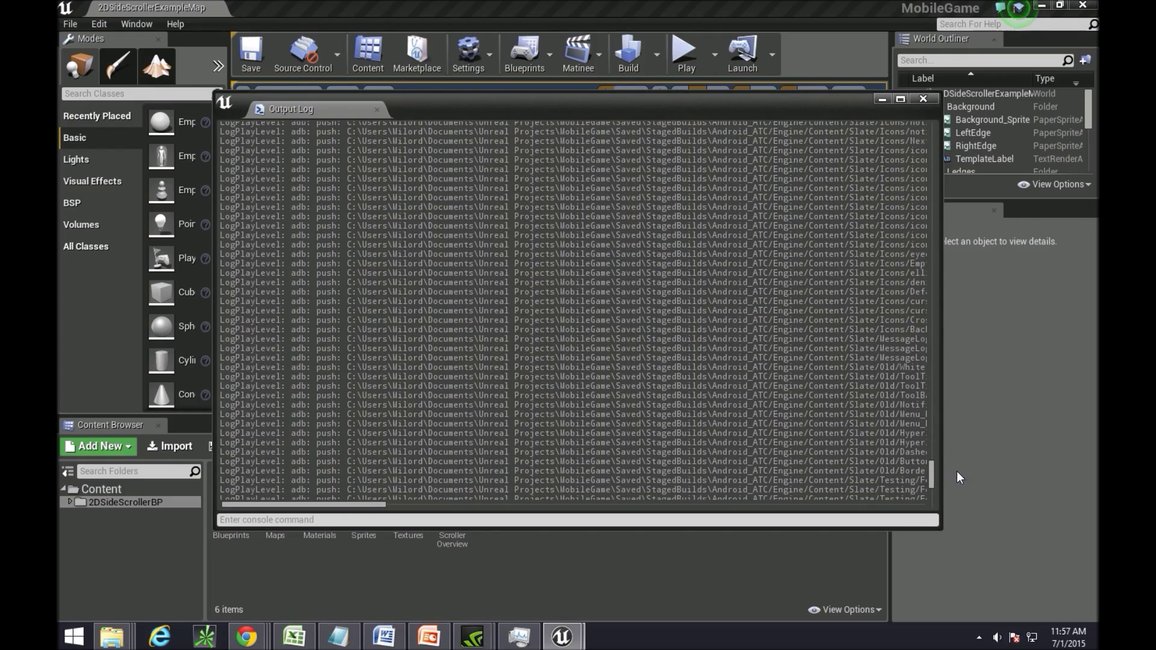
mouse_move(936, 476)
left_mouse_down()
mouse_move(948, 371)
mouse_move(939, 491)
left_mouse_up()
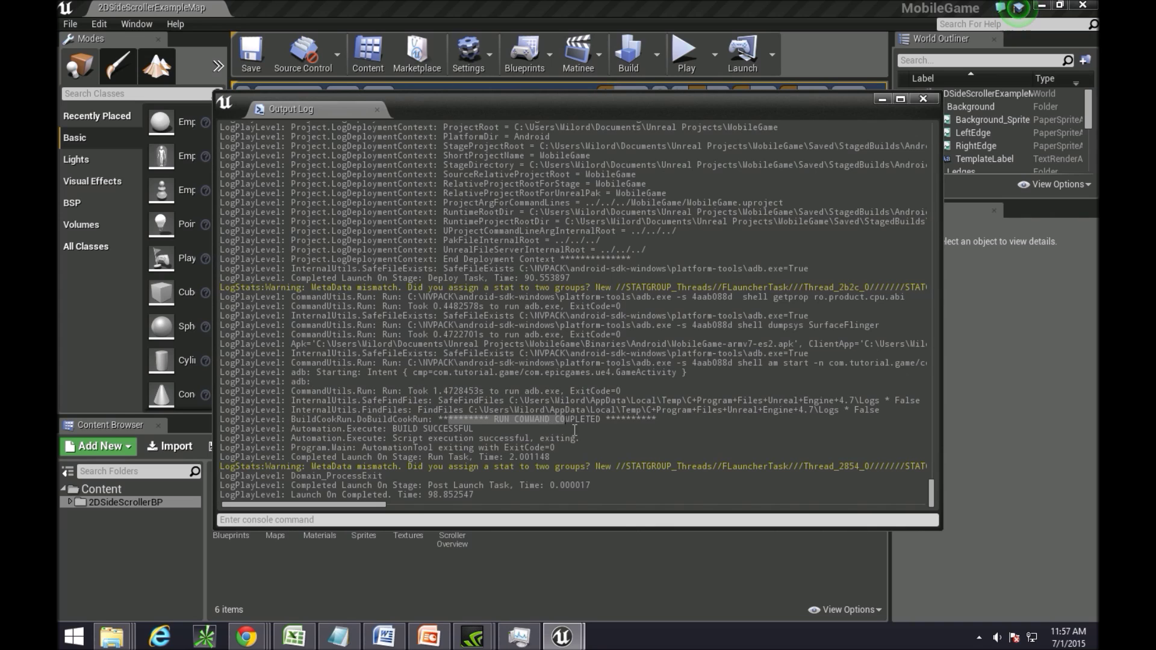
left_click(434, 448)
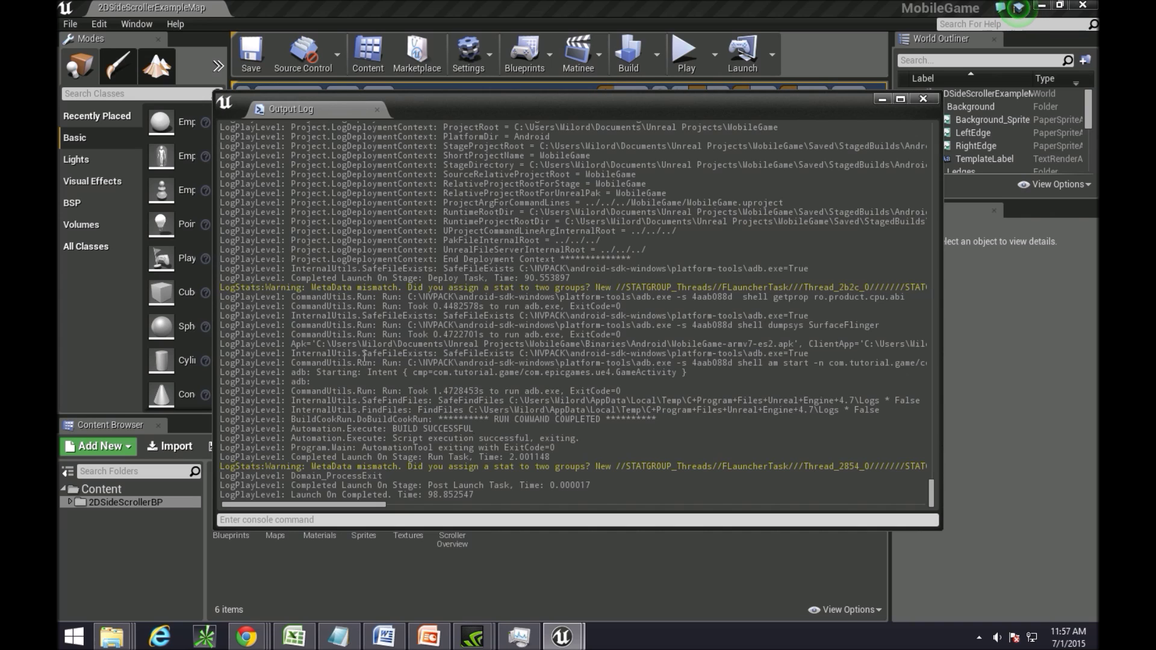
left_click_drag(353, 289, 480, 410)
left_click(552, 381)
left_click_drag(348, 420, 511, 475)
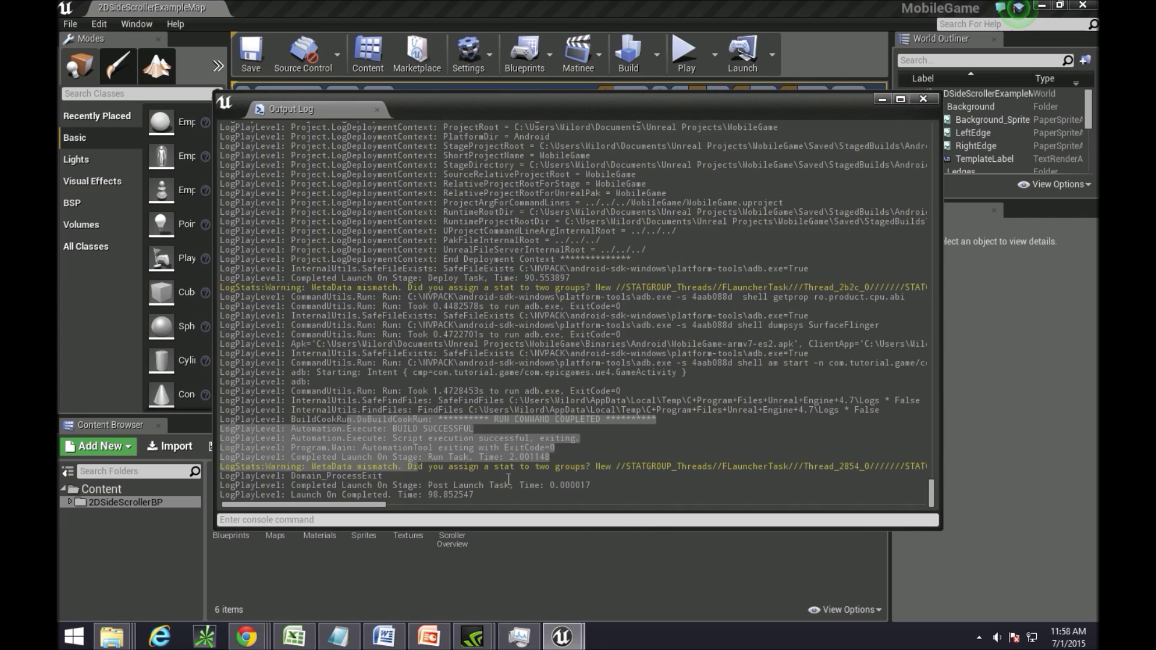
left_click(496, 480)
left_click_drag(313, 484, 374, 495)
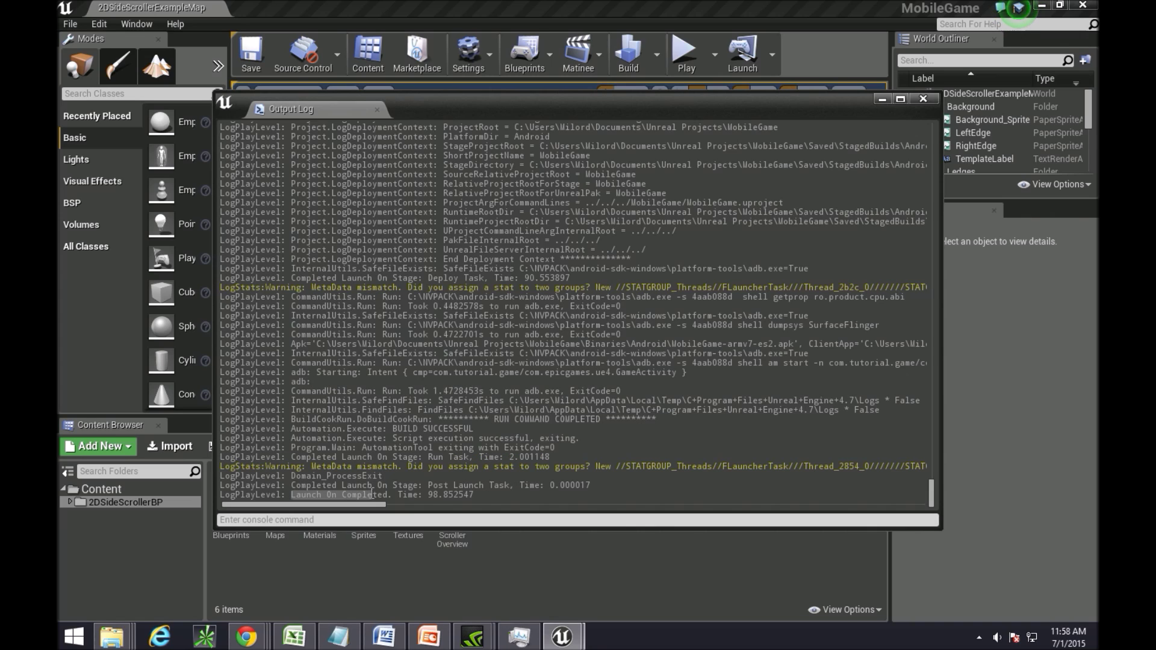
left_click(391, 485)
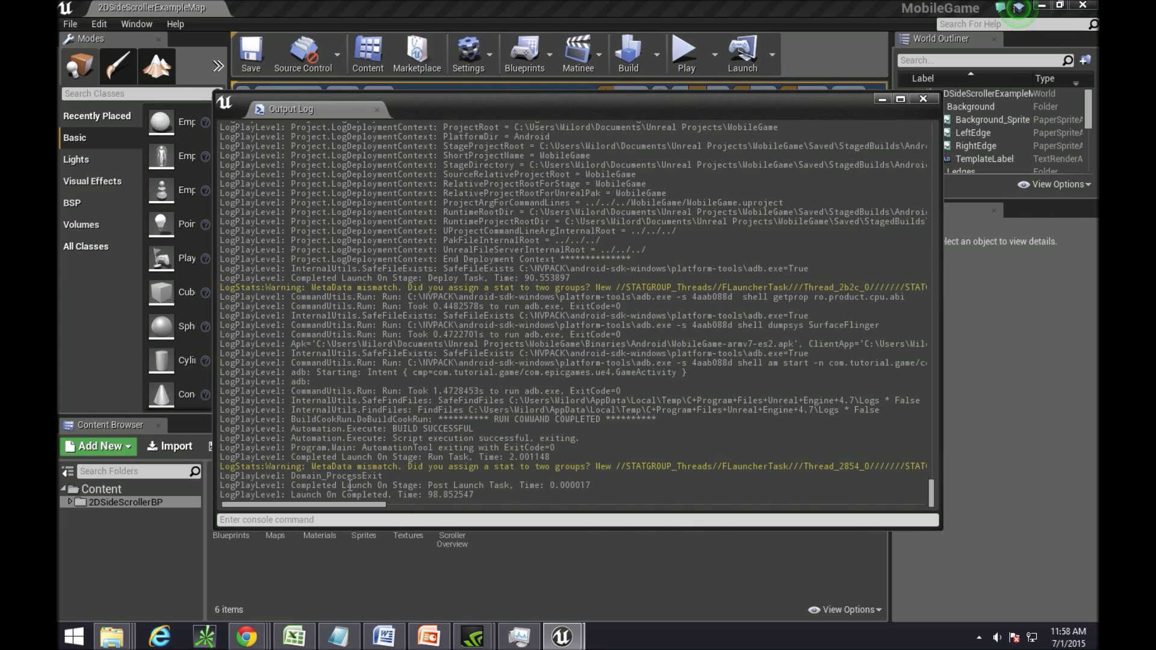